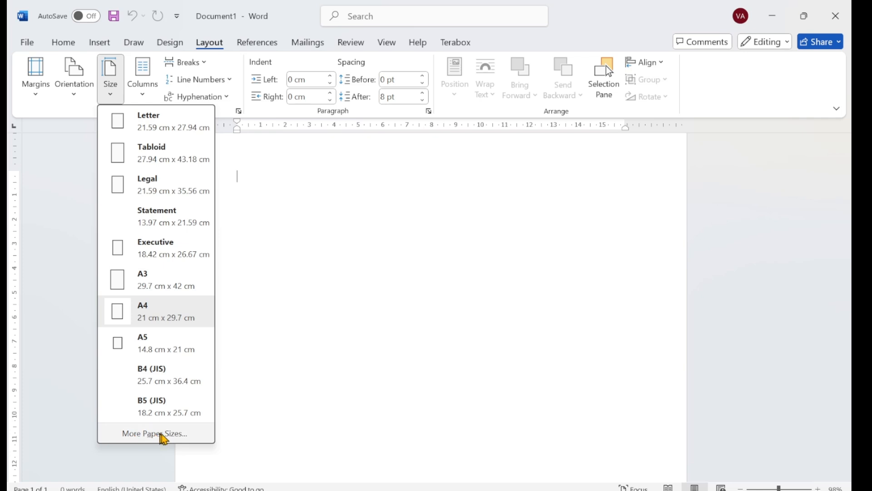
# Set the document's paper size to Letter in the Page Setup dialog.
pyautogui.click(173, 436)
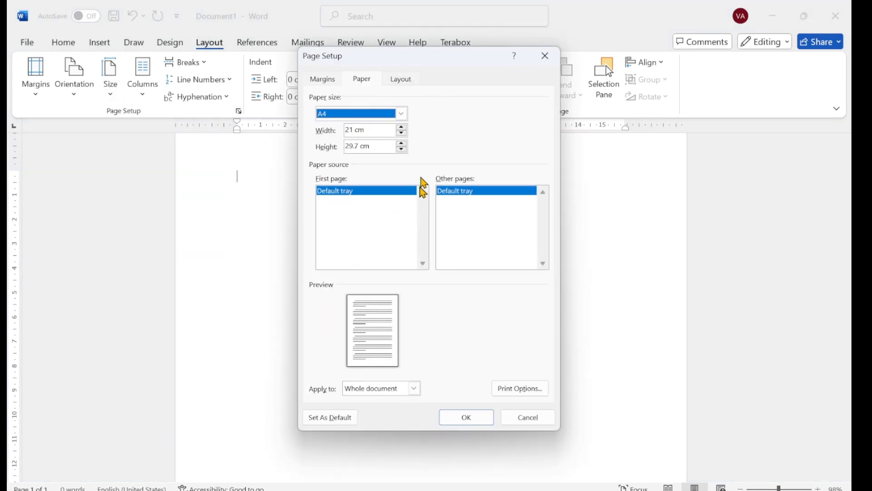
pyautogui.click(401, 113)
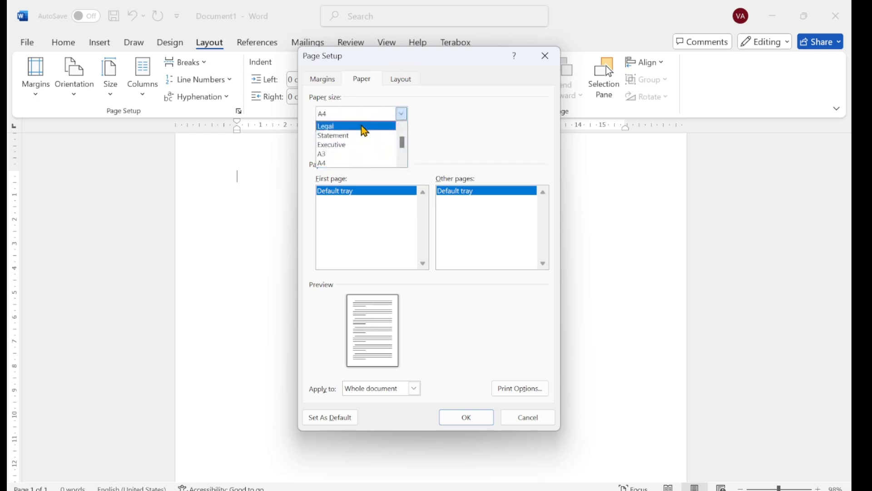
pyautogui.moveTo(403, 145); pyautogui.dragTo(403, 130)
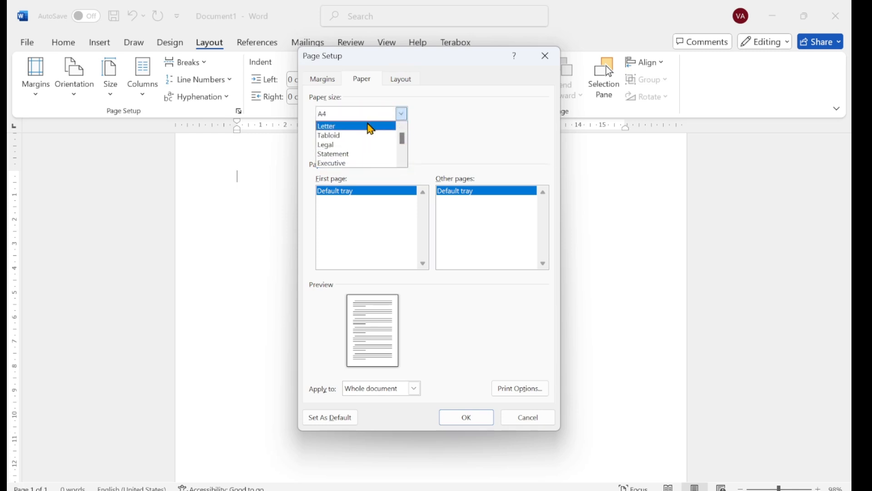
pyautogui.click(371, 128)
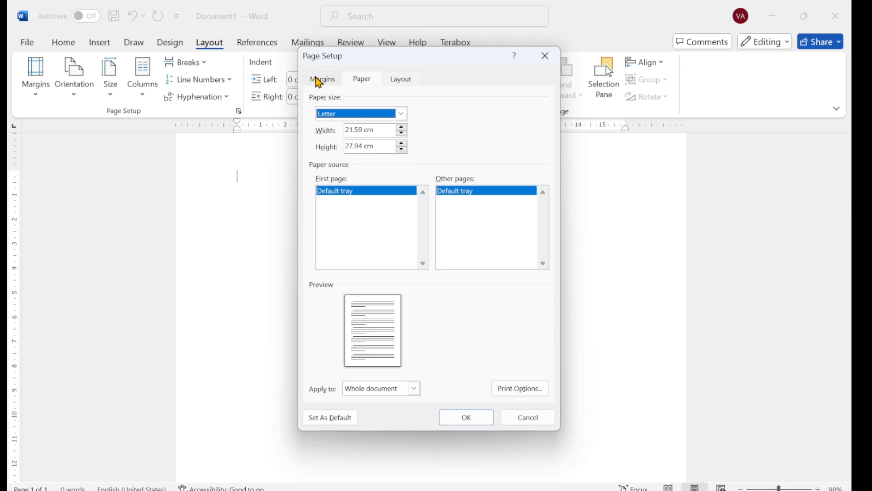
# Set the top, bottom, left and right page margins to 0 and apply the page setup to the whole document.
pyautogui.click(320, 80)
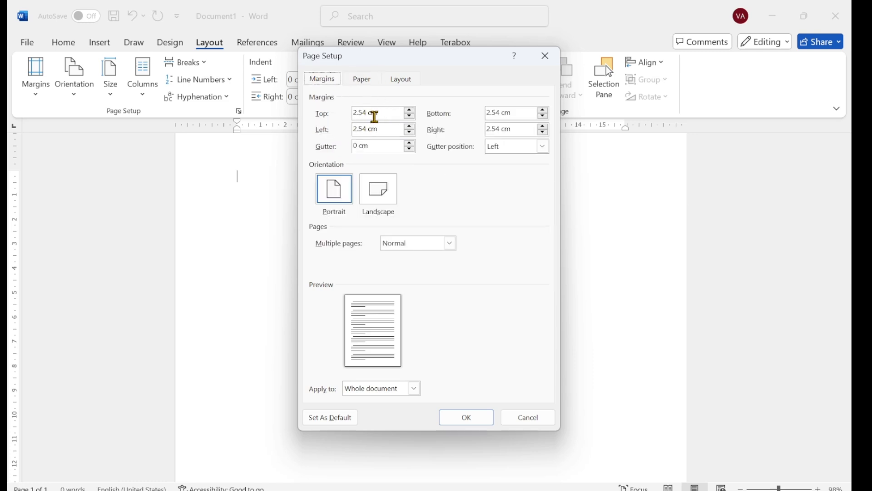
pyautogui.click(375, 114)
pyautogui.press('BackSpace')
pyautogui.press('BackSpace')
pyautogui.press('BackSpace')
pyautogui.write('0')
pyautogui.press('Tab')
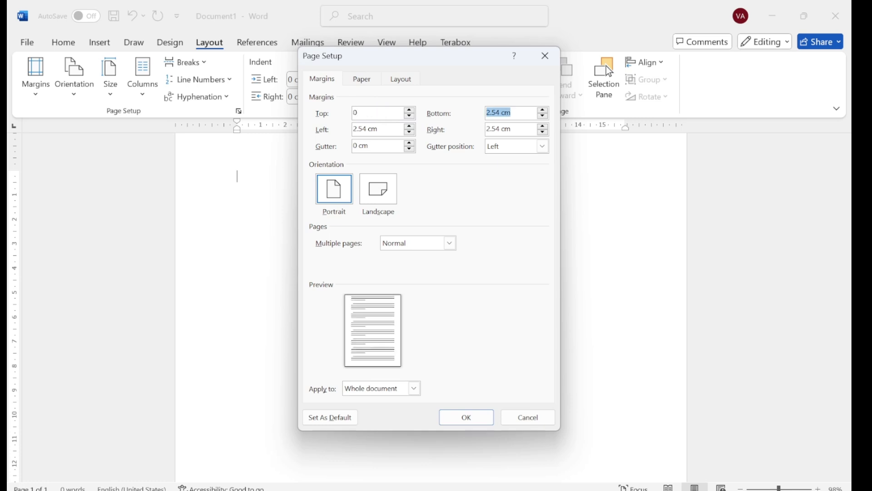
pyautogui.write('0')
pyautogui.press('Tab')
pyautogui.write('0')
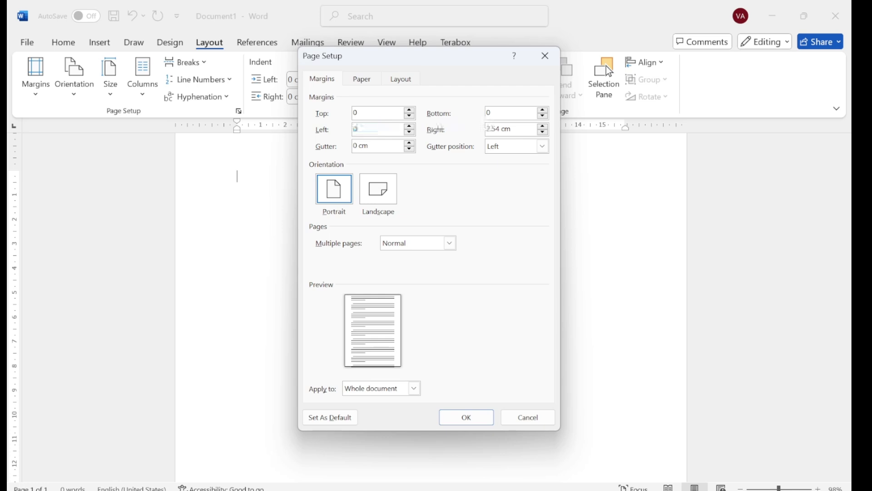
pyautogui.press('Tab')
pyautogui.write('0')
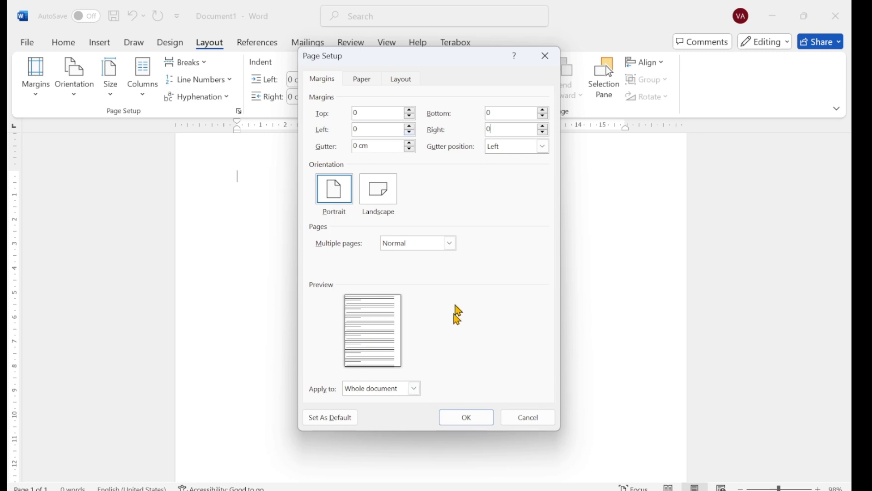
pyautogui.click(465, 427)
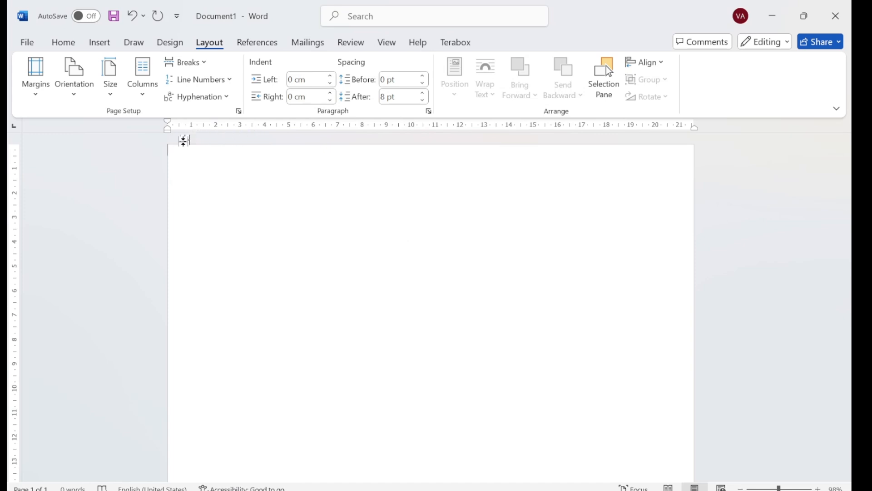
# Enter trial text at the start of the page and erase it.
pyautogui.write('hgiugkugkugfxhggj')
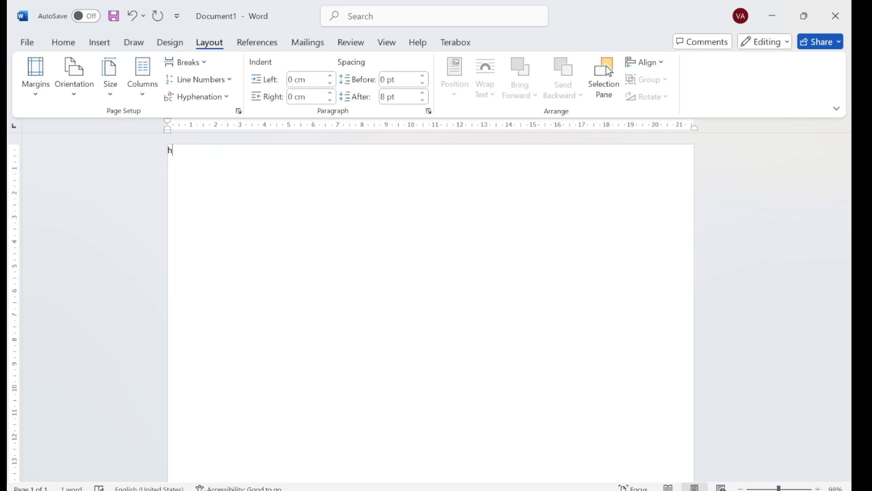
pyautogui.press('BackSpace')
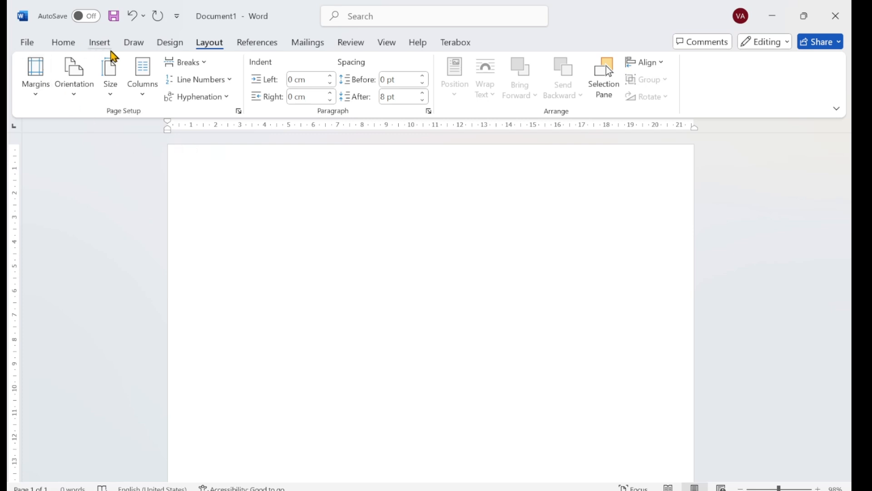
# Insert a table with one column and six rows at the start of the page.
pyautogui.click(100, 46)
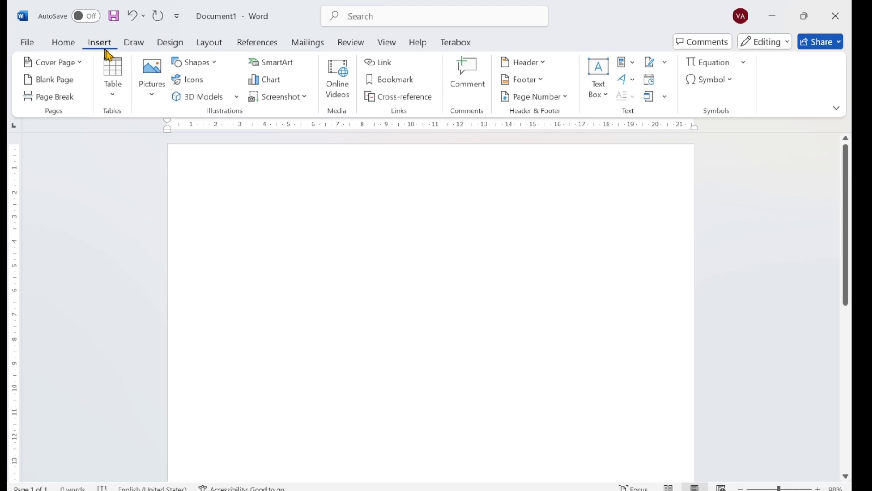
pyautogui.click(113, 97)
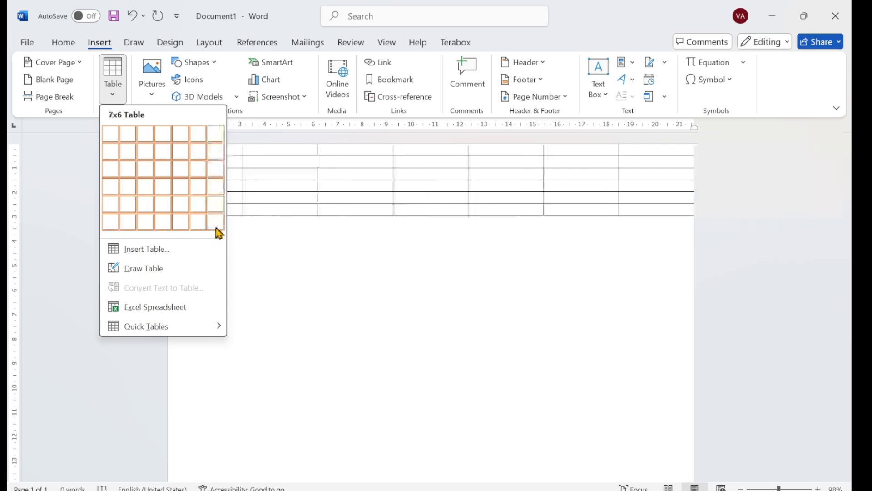
pyautogui.click(113, 226)
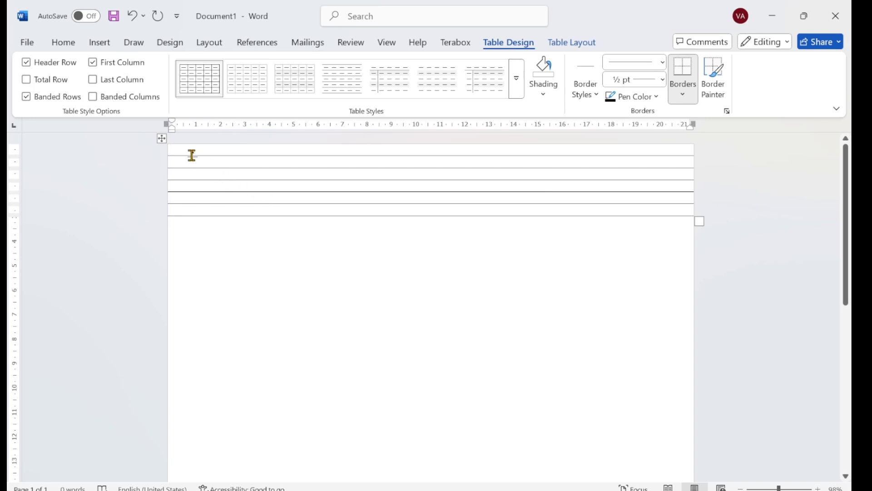
# Select the whole table and set the height of all its rows to 0.3 cm.
pyautogui.click(162, 139)
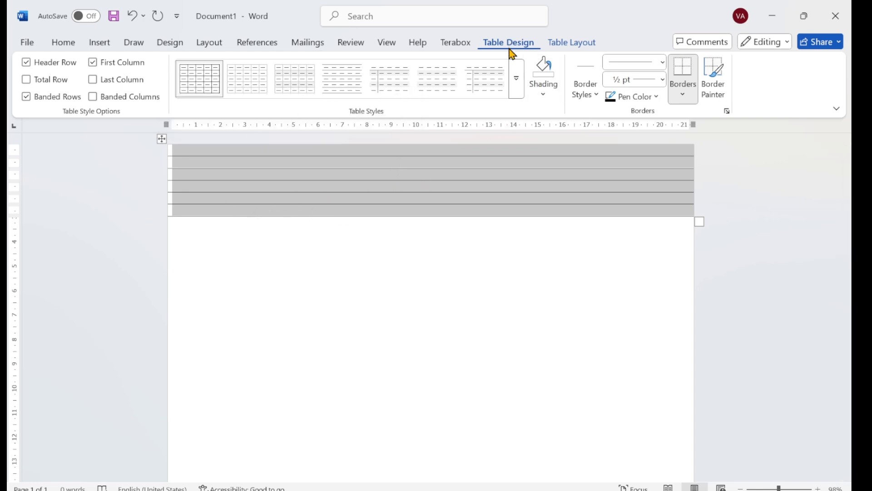
pyautogui.click(583, 45)
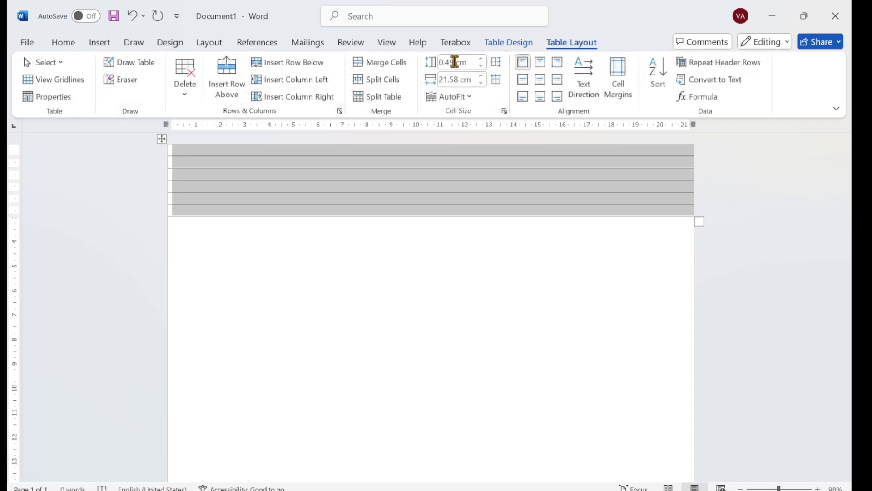
pyautogui.click(481, 66)
pyautogui.click(481, 58)
pyautogui.click(482, 59)
pyautogui.click(481, 58)
pyautogui.click(482, 58)
pyautogui.click(481, 58)
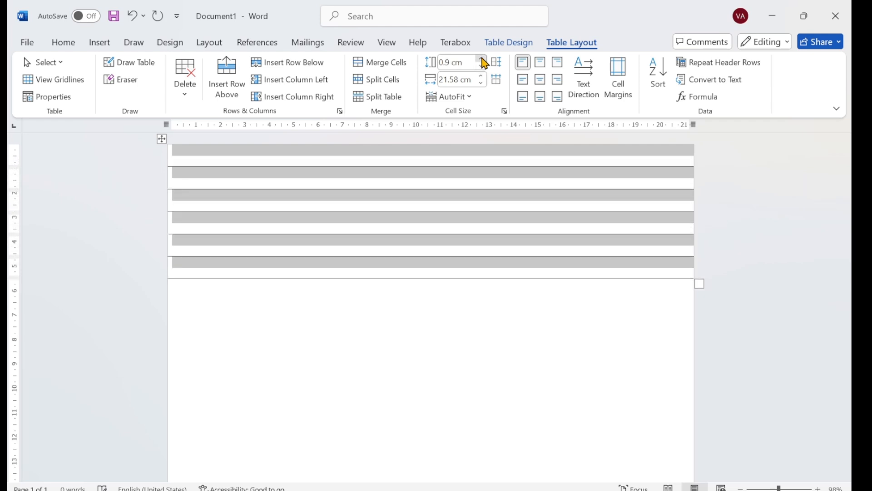
pyautogui.click(481, 58)
pyautogui.click(482, 59)
pyautogui.click(482, 67)
pyautogui.click(482, 66)
pyautogui.click(481, 66)
pyautogui.click(481, 67)
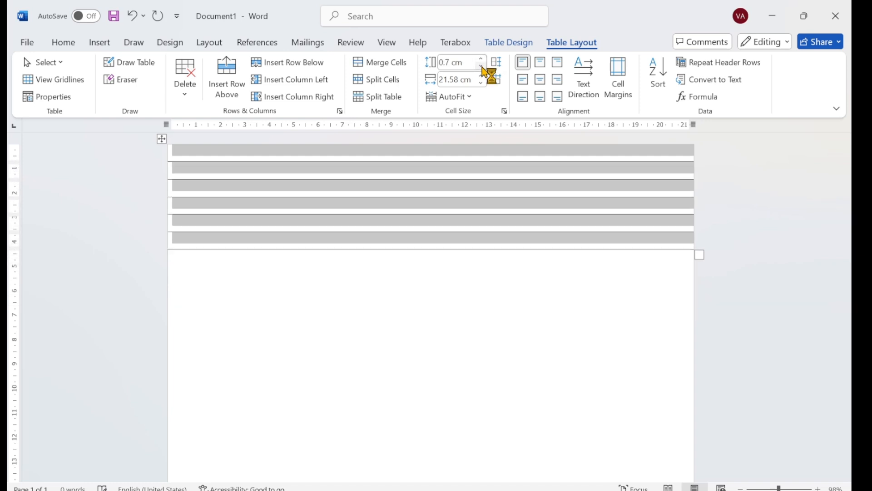
pyautogui.click(481, 67)
pyautogui.click(482, 66)
pyautogui.click(482, 66)
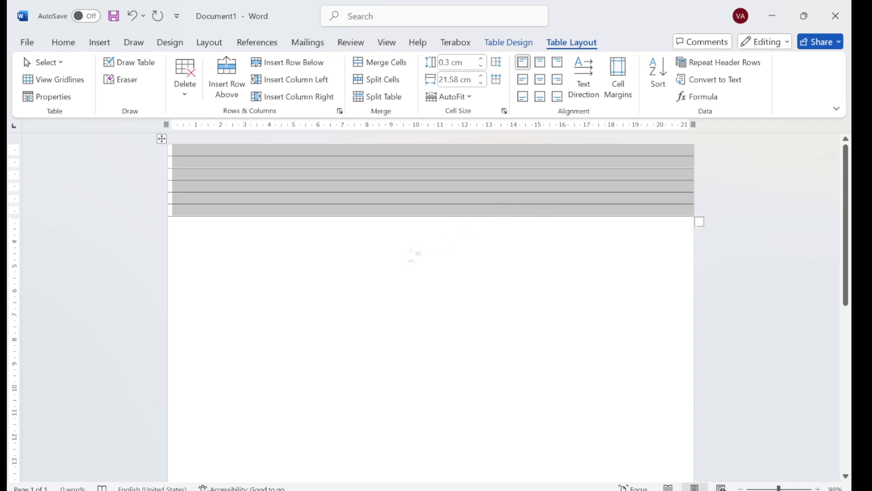
# Deselect the table and enlarge its first row to about 3.8 cm high as a header area.
pyautogui.click(415, 253)
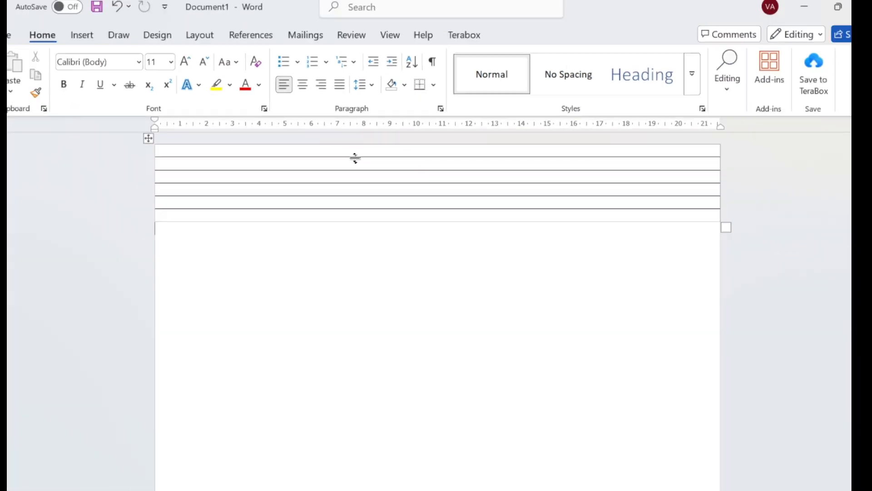
pyautogui.moveTo(355, 158); pyautogui.dragTo(357, 234)
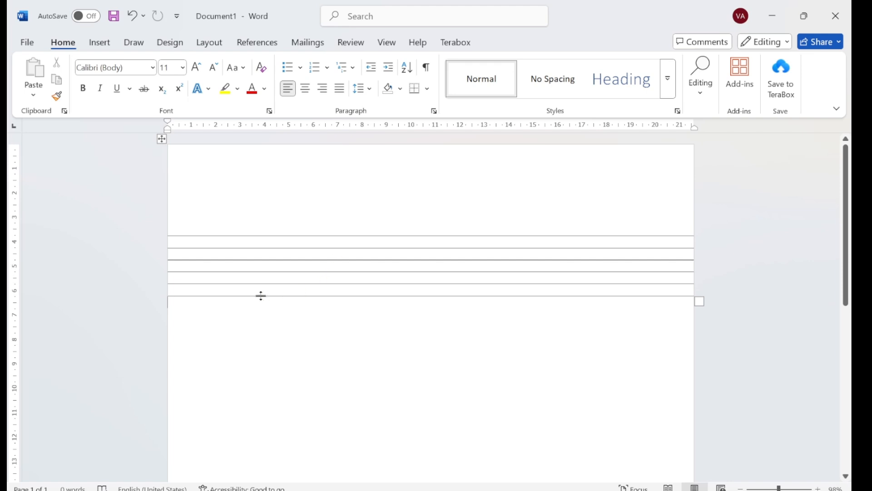
# Append new rows after the table's last row until the ruled lines fill the page to its bottom edge.
pyautogui.click(192, 292)
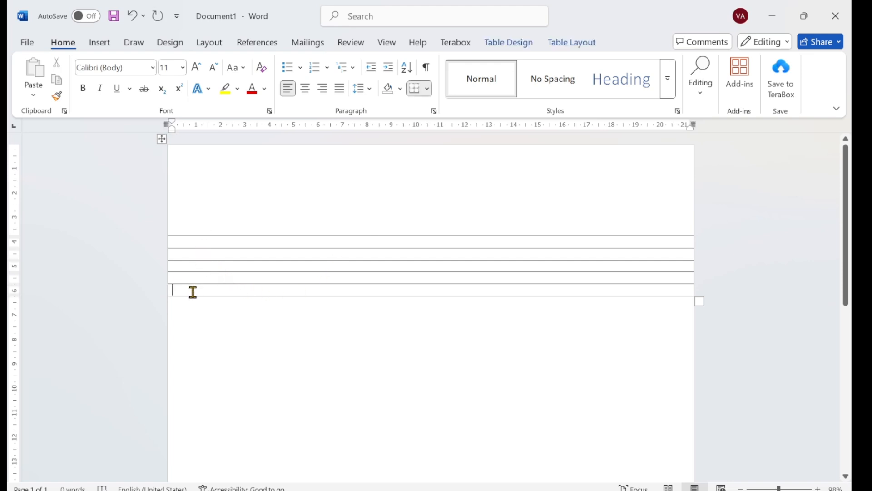
pyautogui.press('Tab')
pyautogui.press('Tab')
pyautogui.press('Tab')
pyautogui.press('Tab')
pyautogui.press('Tab')
pyautogui.press('Tab')
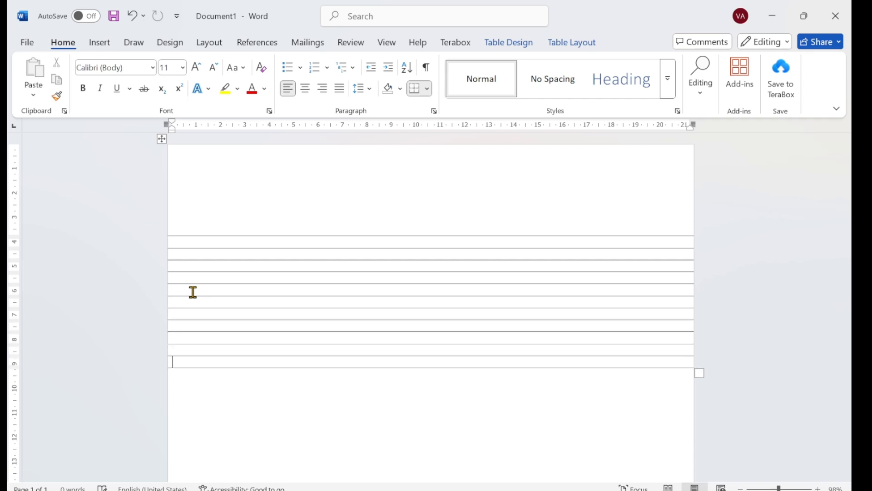
pyautogui.press('Tab')
pyautogui.press('Tab')
pyautogui.press('Tab')
pyautogui.press('Tab')
pyautogui.press('Tab')
pyautogui.press('Tab')
pyautogui.press('Tab')
pyautogui.press('Tab')
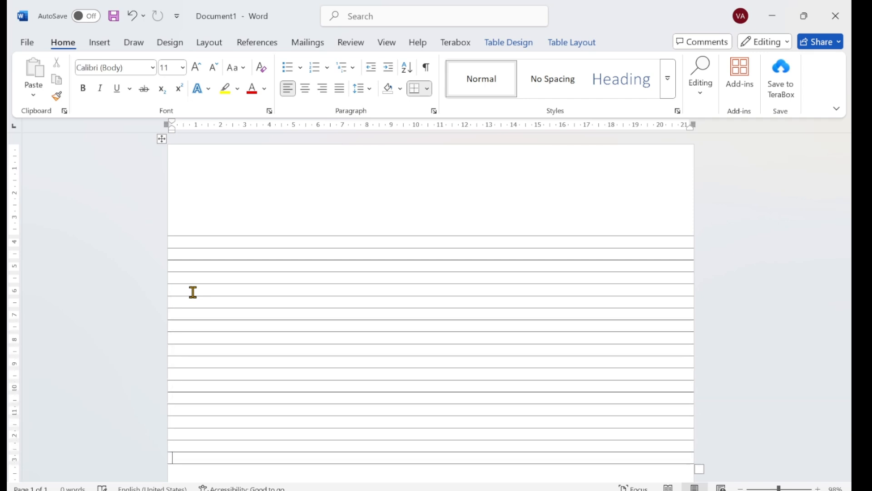
pyautogui.press('Tab')
pyautogui.press('Tab')
pyautogui.press('Tab')
pyautogui.press('Tab')
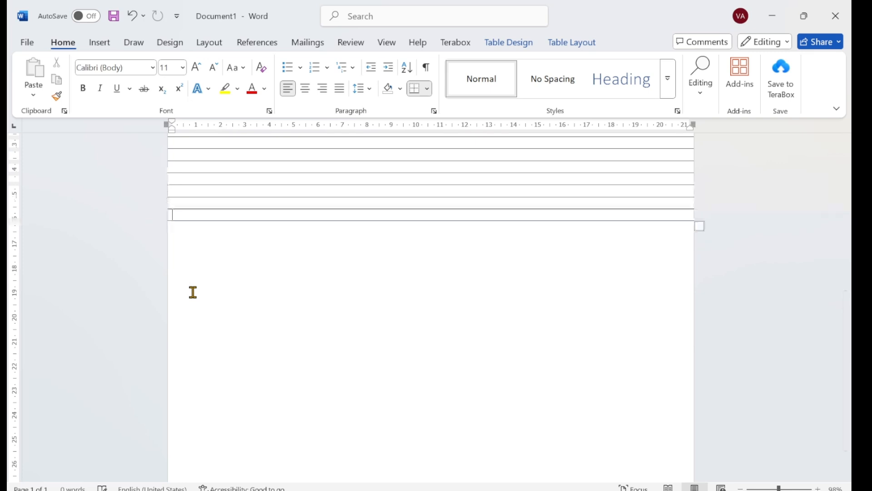
pyautogui.press('Tab')
pyautogui.press('Tab')
pyautogui.press('Tab')
pyautogui.press('Tab')
pyautogui.press('Tab')
pyautogui.press('Tab')
pyautogui.press('Tab')
pyautogui.press('Tab')
pyautogui.press('Tab')
pyautogui.press('Tab')
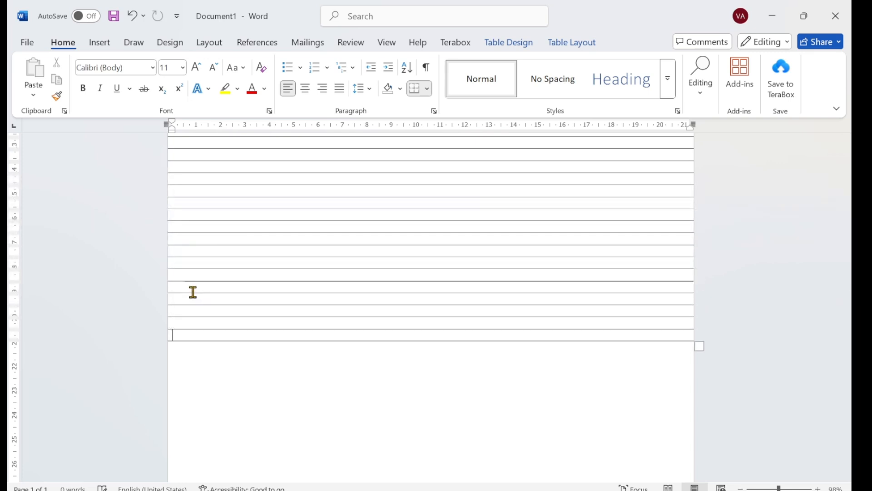
pyautogui.press('Tab')
pyautogui.press('Tab')
pyautogui.press('Tab')
pyautogui.press('Tab')
pyautogui.press('Tab')
pyautogui.press('Tab')
pyautogui.press('Tab')
pyautogui.press('Tab')
pyautogui.press('Tab')
pyautogui.press('Tab')
pyautogui.press('Tab')
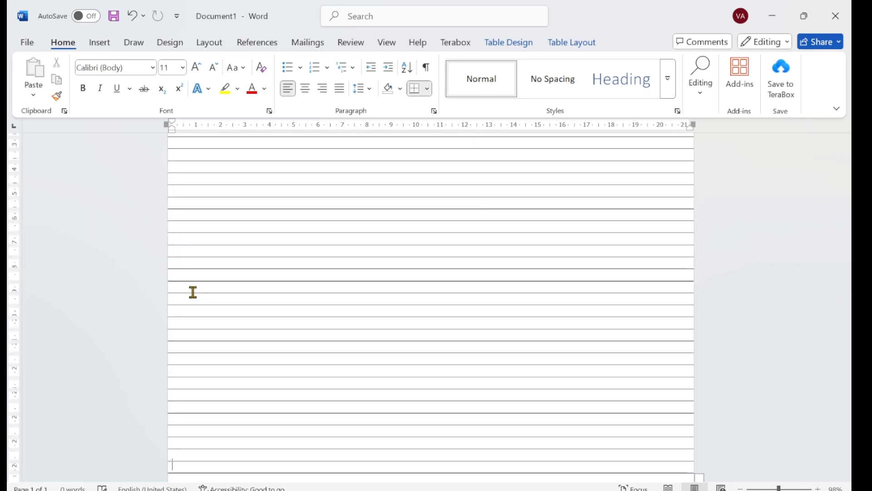
pyautogui.press('Tab')
pyautogui.press('Tab')
pyautogui.press('Tab')
pyautogui.press('Tab')
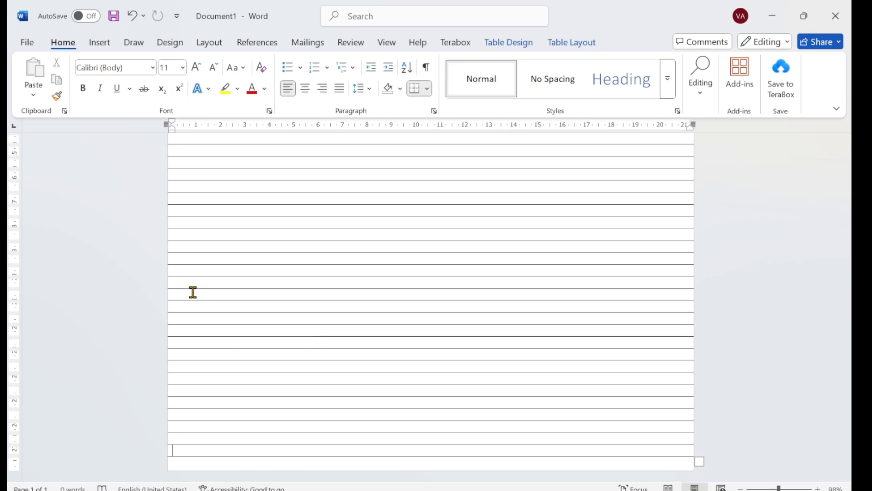
pyautogui.scroll(-1, 354, 292)
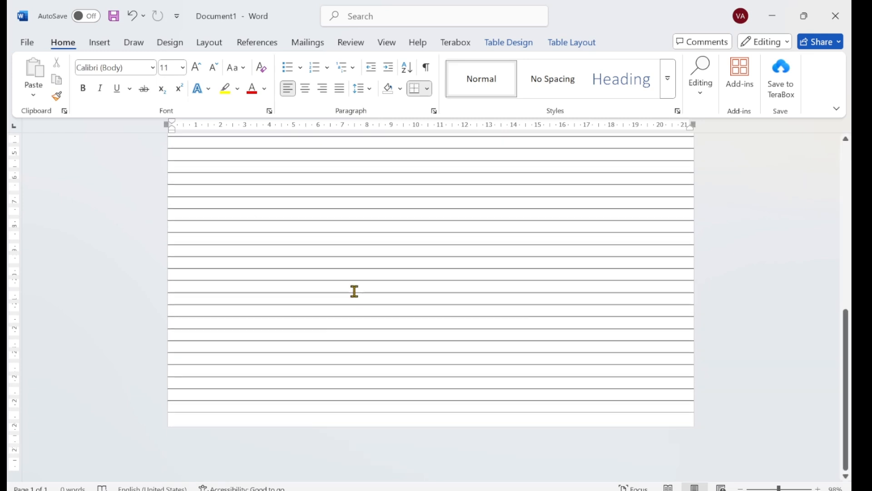
# Draw a straight horizontal line 21.58 cm long across the header area, about 3 cm below the page's upper edge.
pyautogui.scroll(1, 354, 291)
pyautogui.scroll(10, 354, 292)
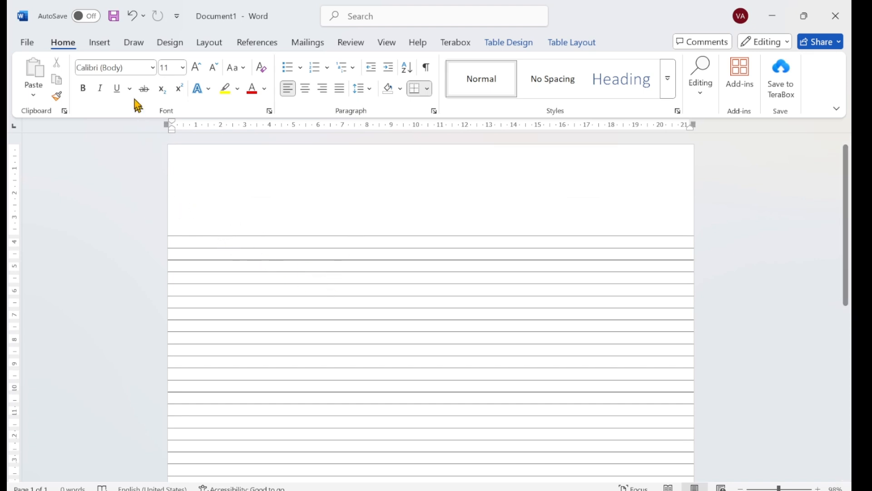
pyautogui.click(106, 45)
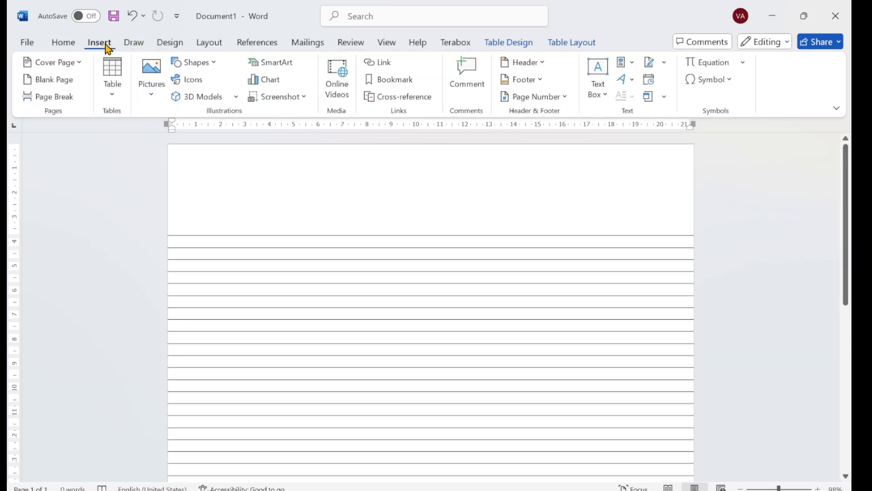
pyautogui.click(217, 64)
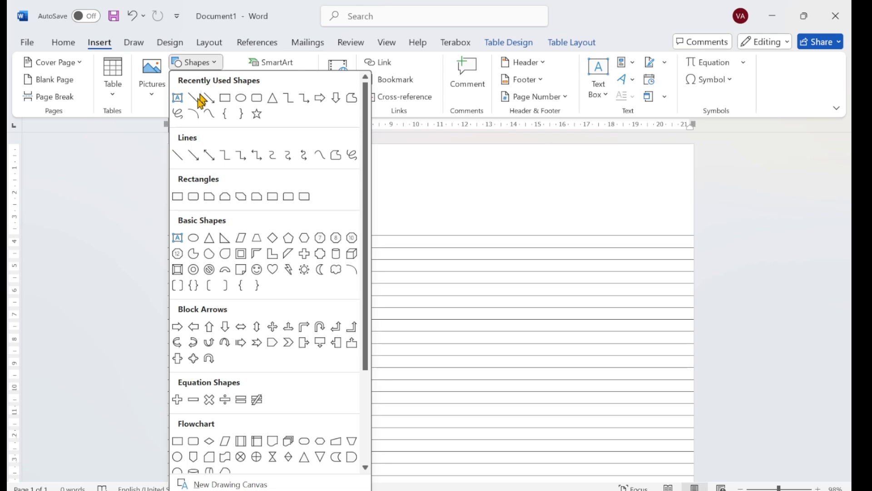
pyautogui.click(178, 157)
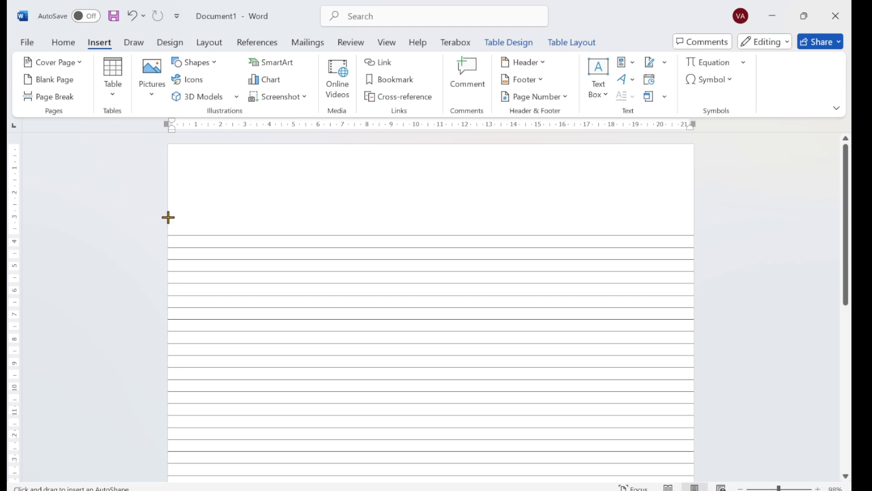
pyautogui.moveTo(168, 217)
pyautogui.mouseDown()
pyautogui.moveTo(540, 209)
pyautogui.moveTo(693, 216)
pyautogui.mouseUp()
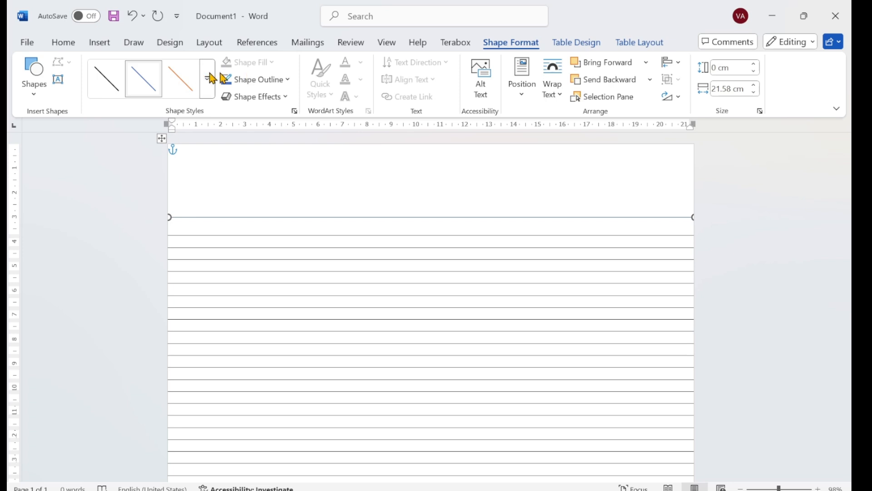
# Color the horizontal header line red and place a copy of it just above to form a double line.
pyautogui.click(288, 81)
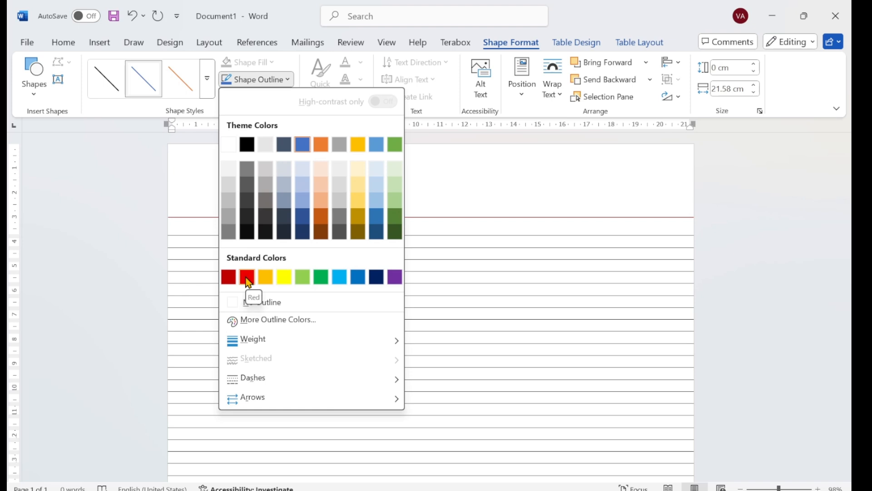
pyautogui.moveTo(274, 341)
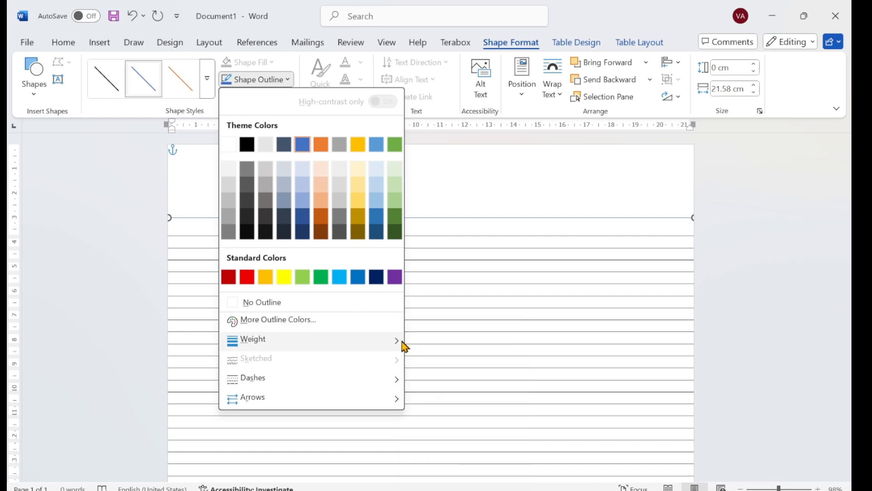
pyautogui.click(247, 283)
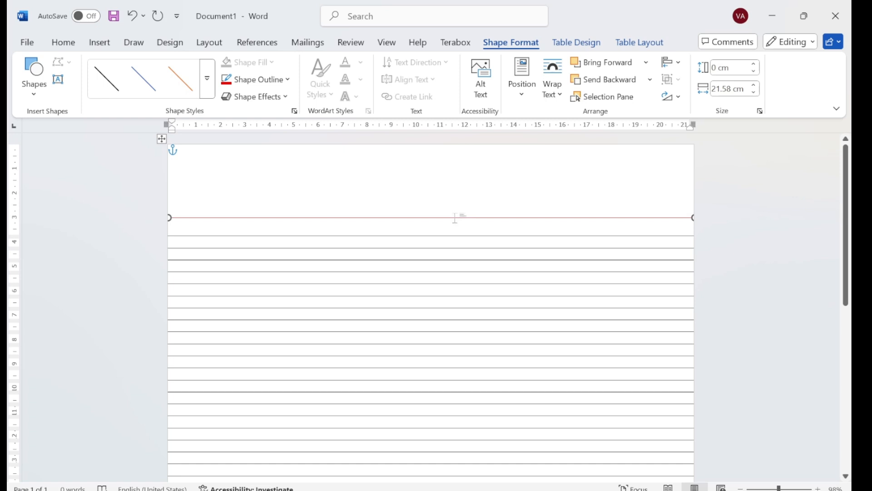
pyautogui.moveTo(453, 216); pyautogui.dragTo(453, 217)
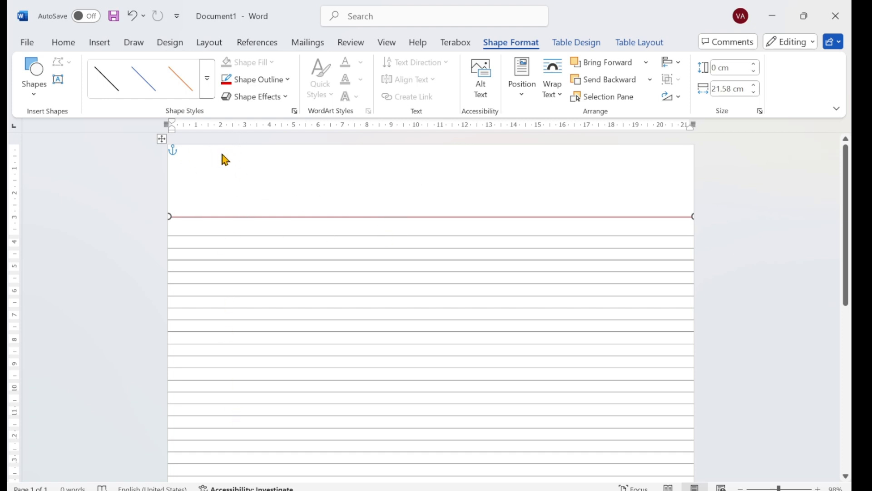
# Draw a straight vertical margin line 28.16 cm long, about 3 cm from the page's left edge, running from its top to its bottom.
pyautogui.click(103, 42)
pyautogui.click(213, 63)
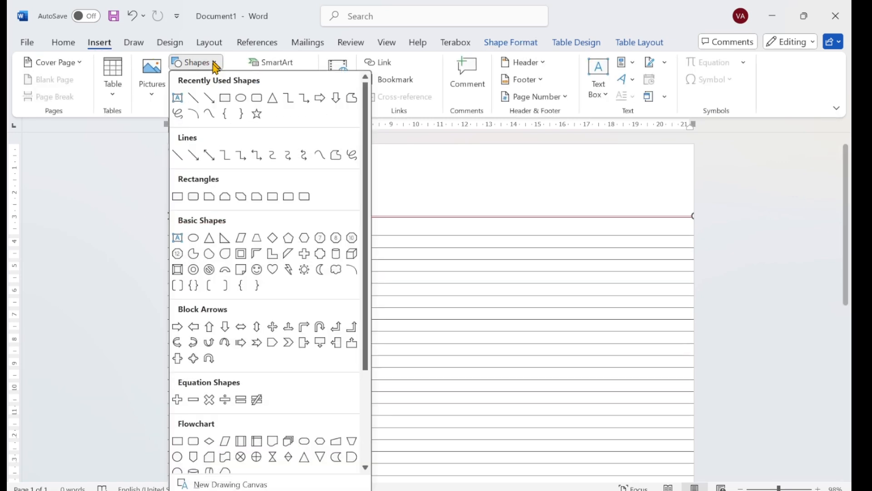
pyautogui.click(178, 155)
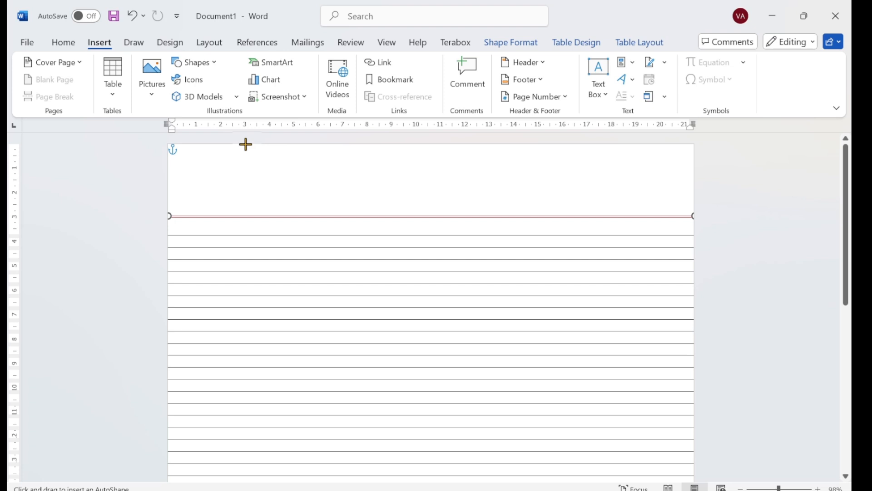
pyautogui.moveTo(245, 144); pyautogui.dragTo(246, 452)
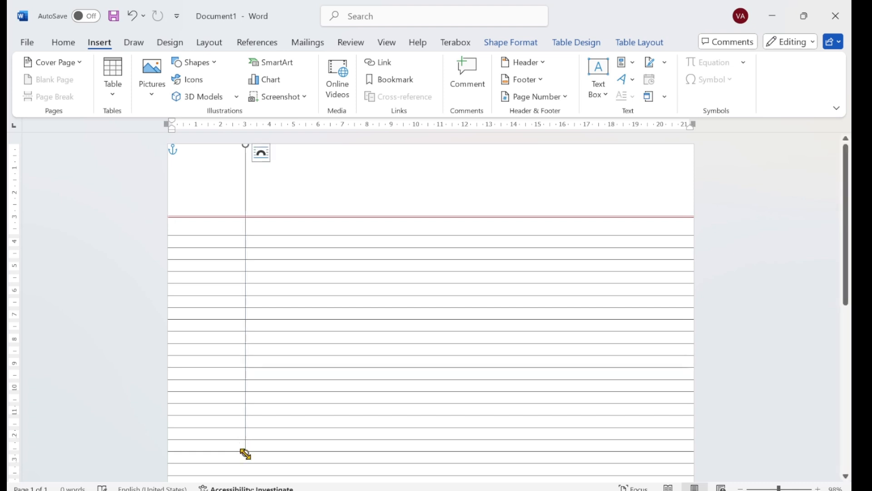
pyautogui.scroll(-4, 277, 429)
pyautogui.scroll(-2, 277, 429)
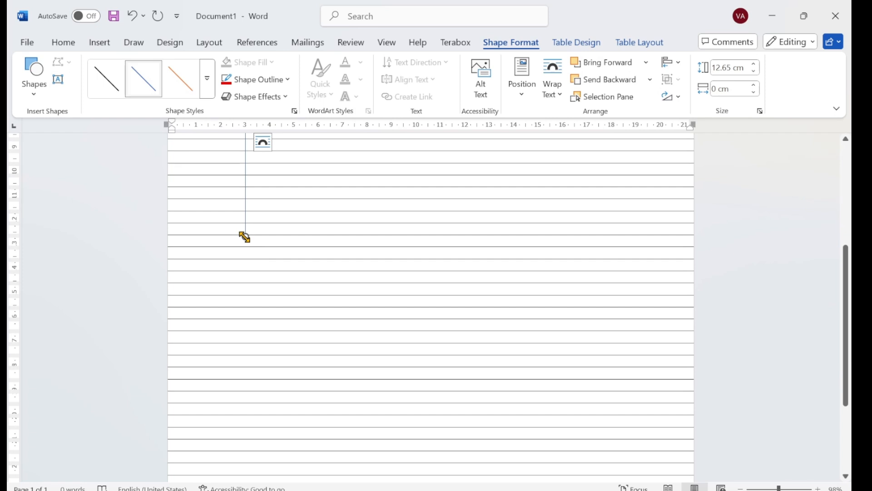
pyautogui.moveTo(244, 236); pyautogui.dragTo(246, 490)
pyautogui.scroll(-4, 306, 396)
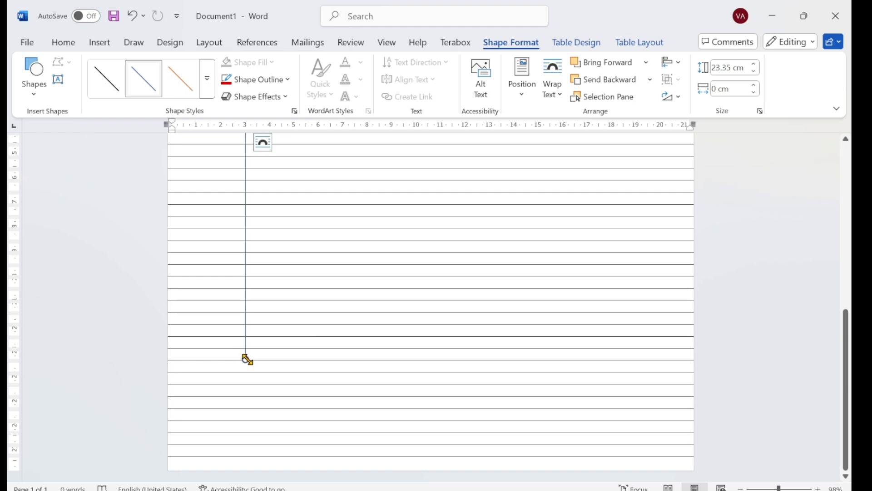
pyautogui.moveTo(248, 360); pyautogui.dragTo(254, 473)
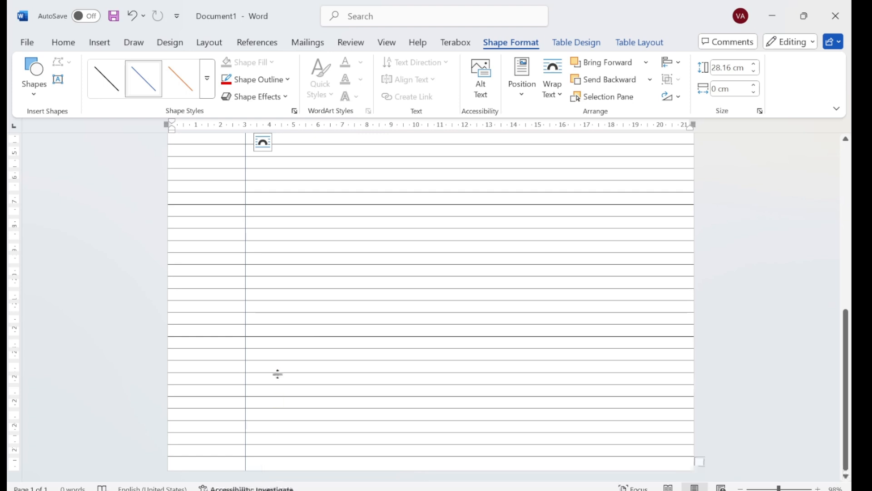
# Color the vertical margin line red and place a copy just to its left to form a double line.
pyautogui.scroll(3, 276, 372)
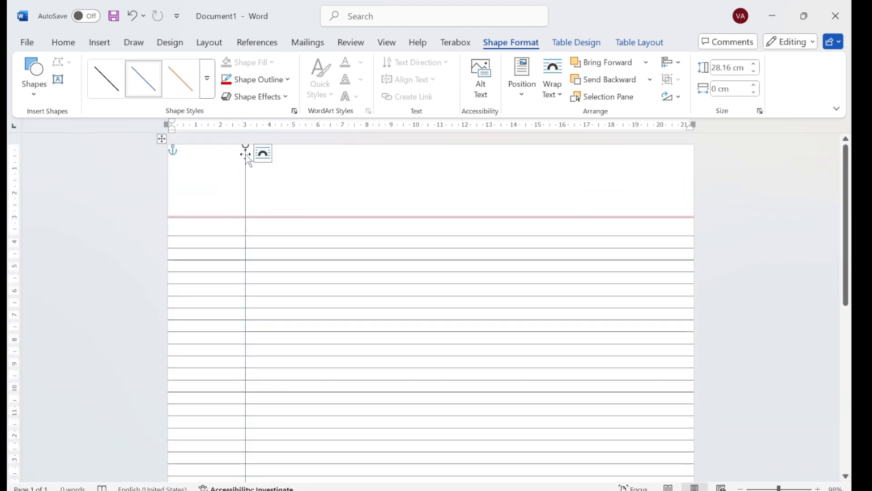
pyautogui.click(286, 84)
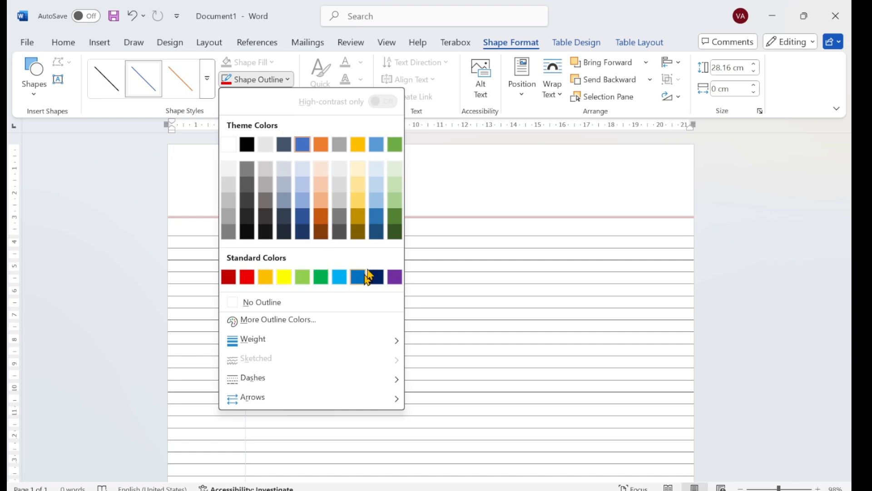
pyautogui.moveTo(312, 346)
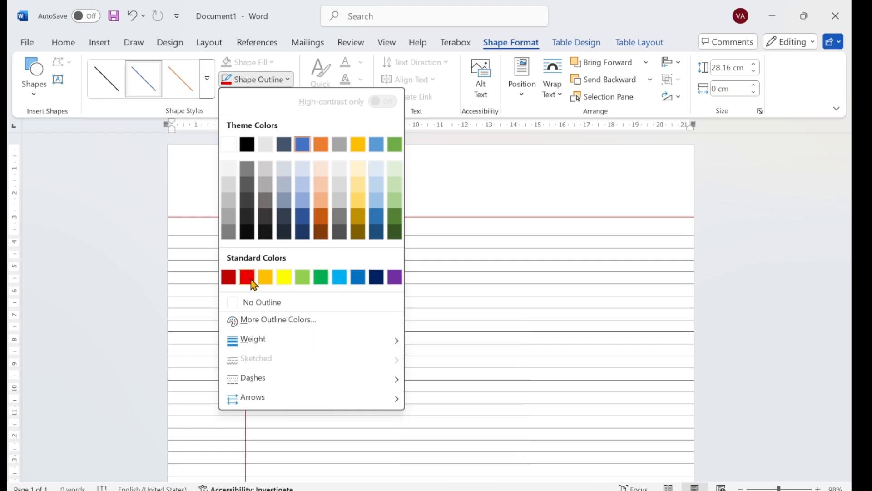
pyautogui.click(252, 279)
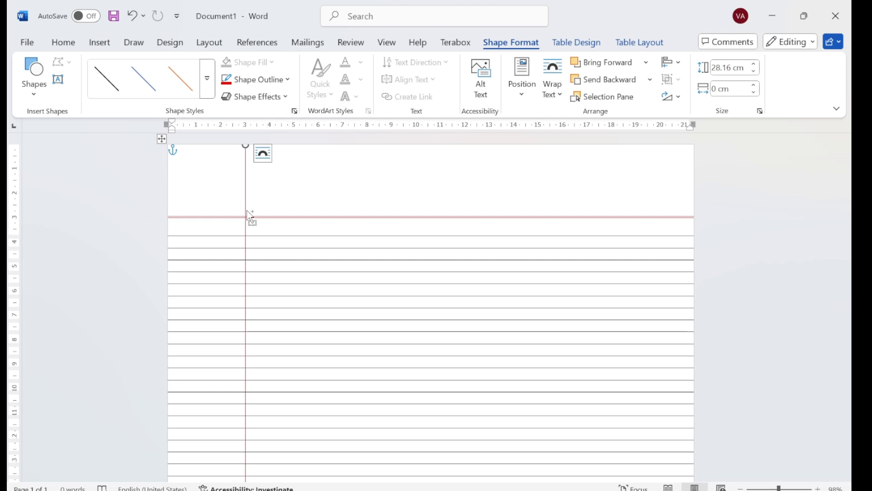
pyautogui.moveTo(247, 210); pyautogui.dragTo(245, 211)
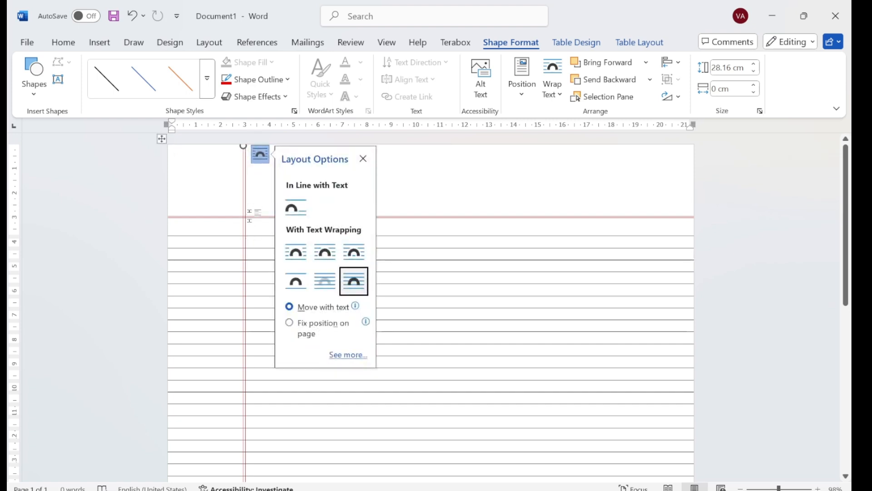
pyautogui.click(421, 265)
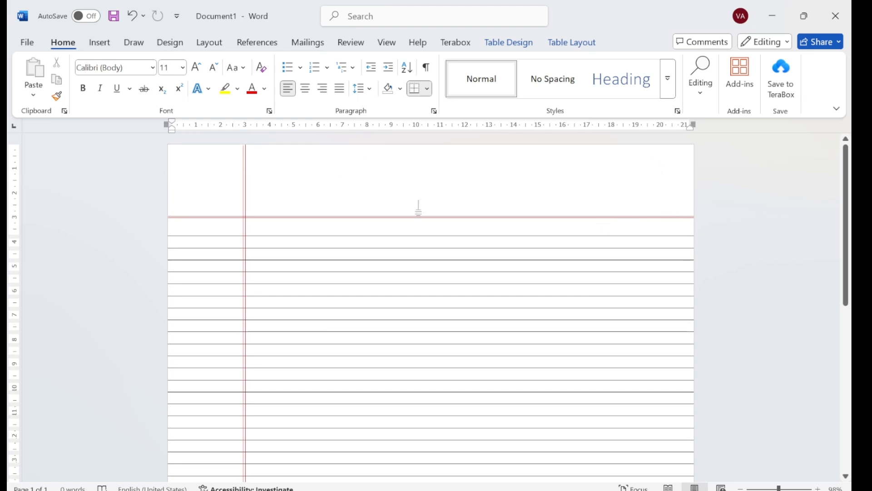
# Draw a rounded rectangle about 2.16 cm high and 4.47 cm wide at the right end of the header area.
pyautogui.click(103, 44)
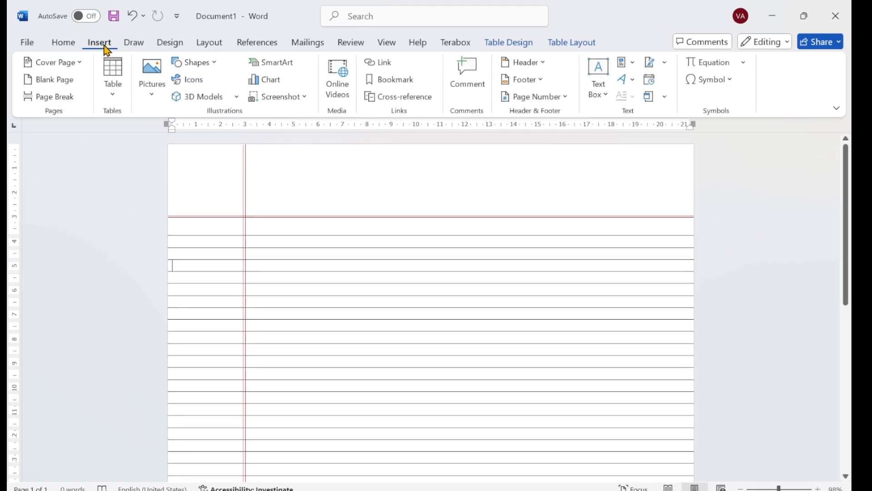
pyautogui.click(209, 63)
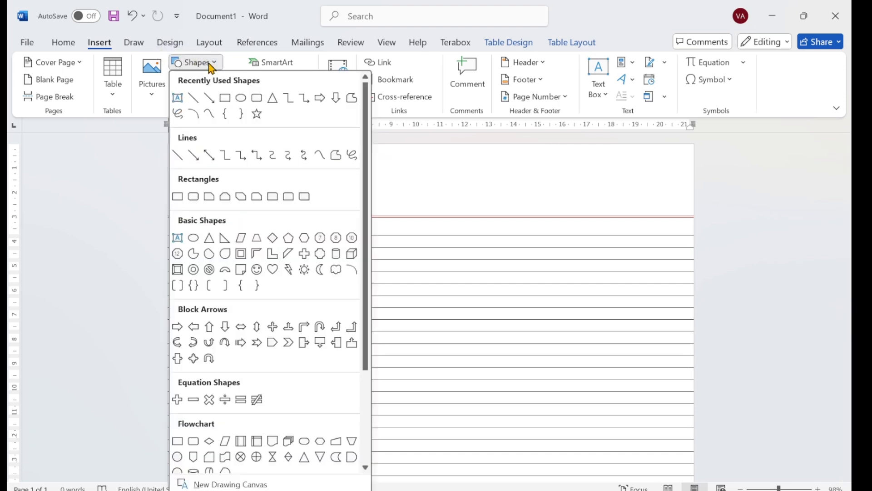
pyautogui.click(257, 98)
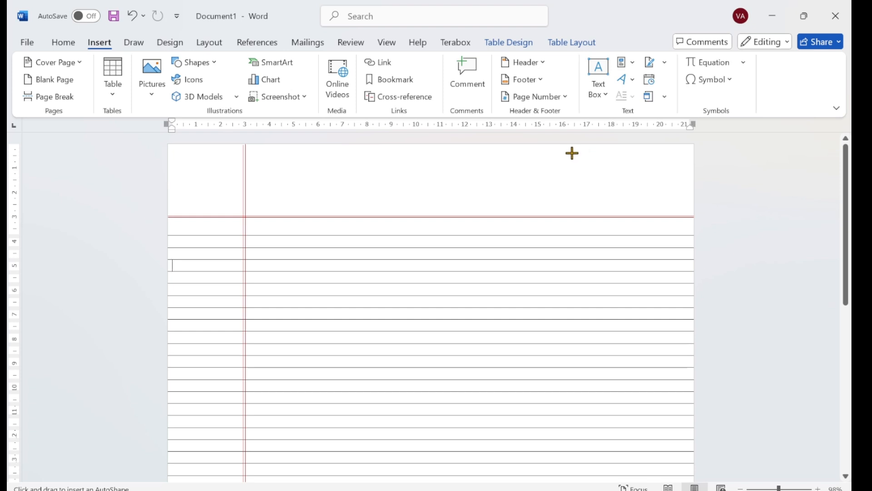
pyautogui.moveTo(572, 153); pyautogui.dragTo(680, 207)
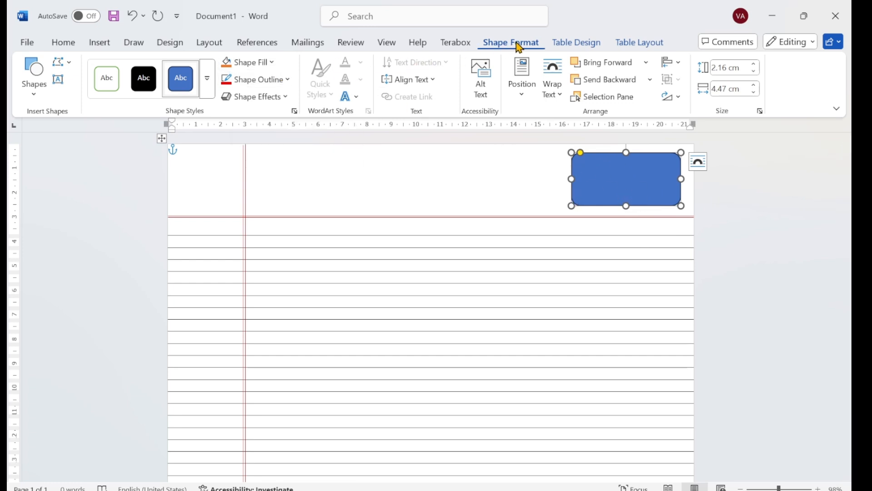
# Remove the rounded rectangle's fill and set its outline color to red.
pyautogui.click(270, 63)
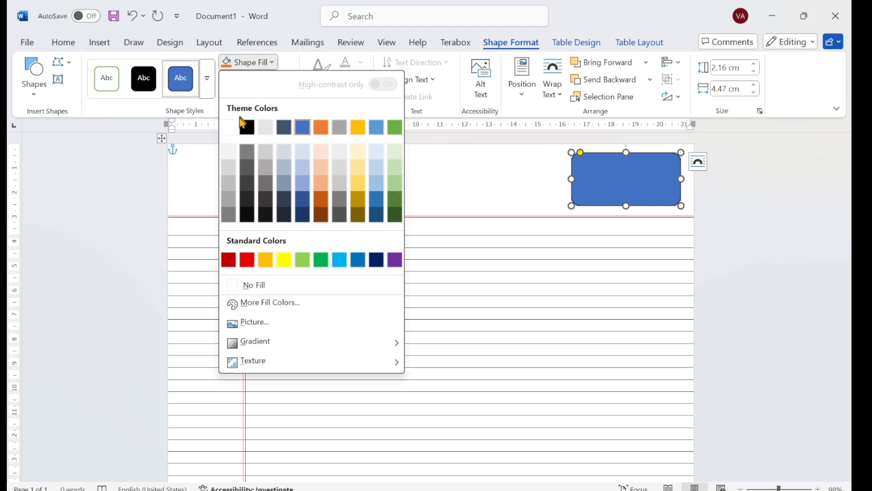
pyautogui.click(249, 285)
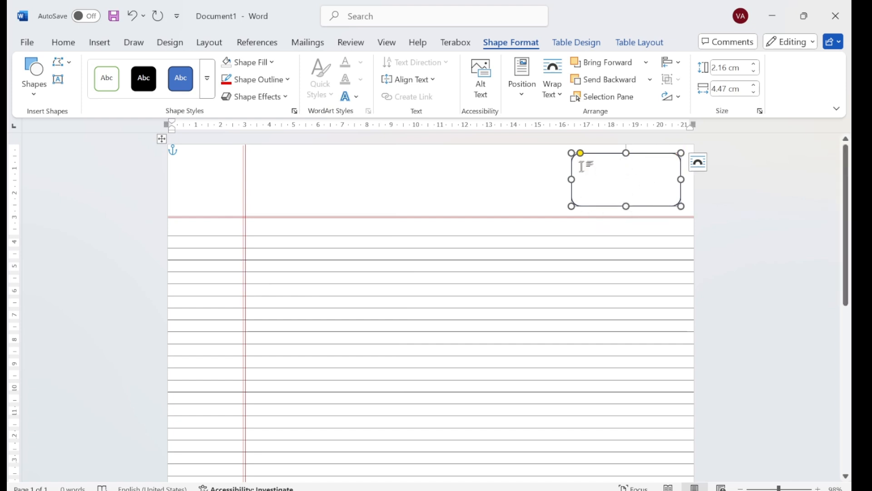
pyautogui.click(289, 82)
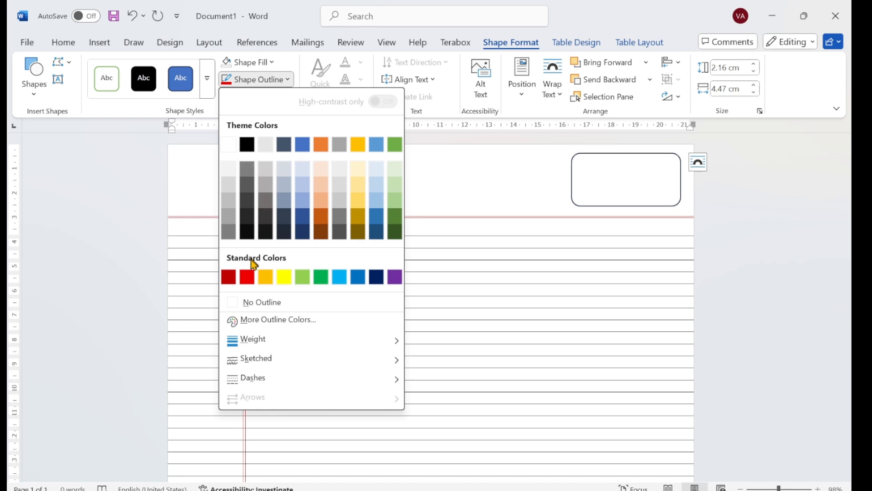
pyautogui.click(247, 278)
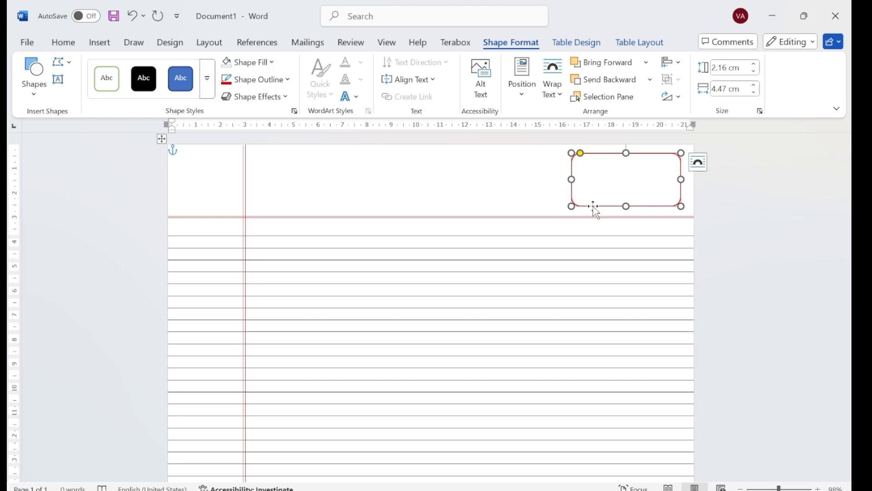
pyautogui.moveTo(593, 205); pyautogui.dragTo(594, 220)
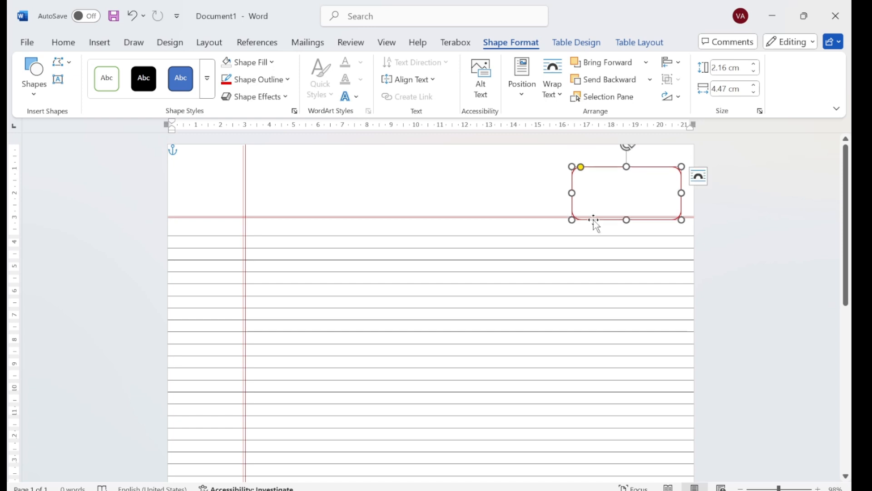
pyautogui.click(598, 199)
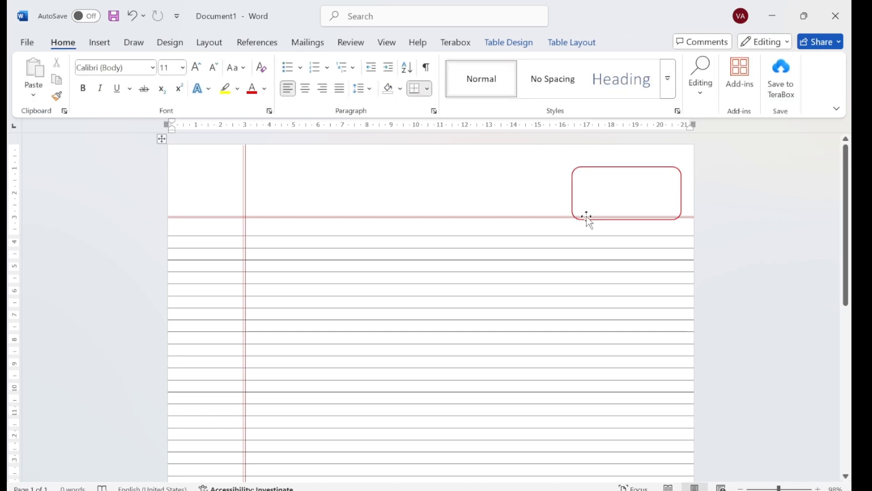
pyautogui.moveTo(592, 219); pyautogui.dragTo(593, 208)
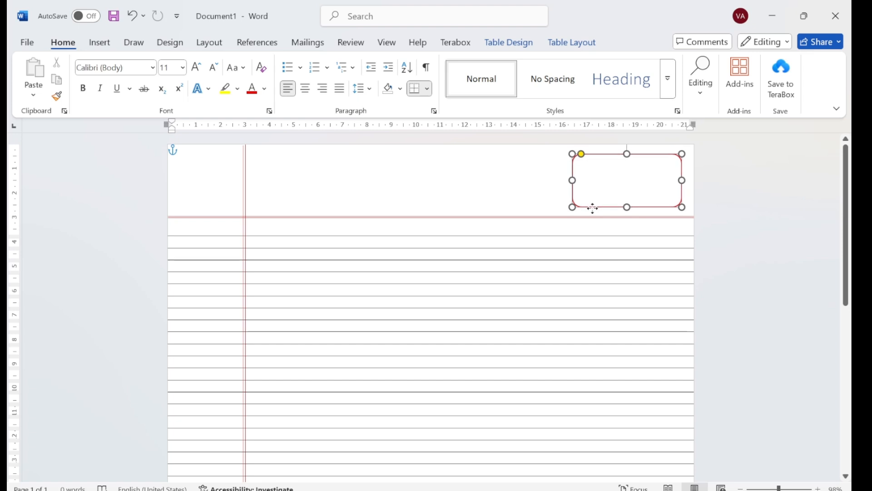
# Make the rounded rectangle accept text and set the font color inside it to red.
pyautogui.rightClick(592, 210)
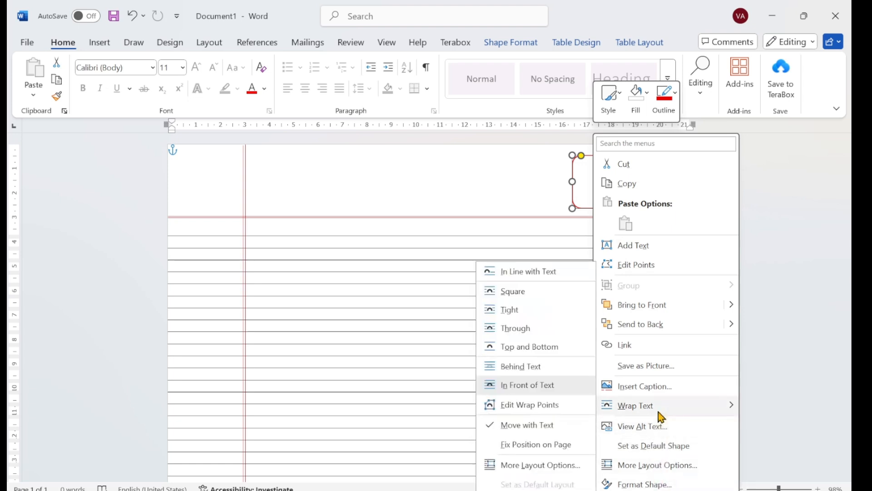
pyautogui.click(633, 246)
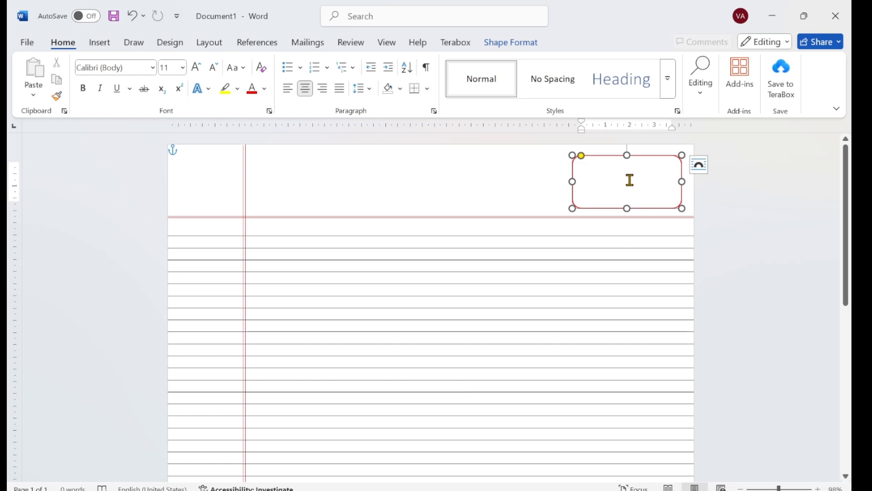
pyautogui.write('D')
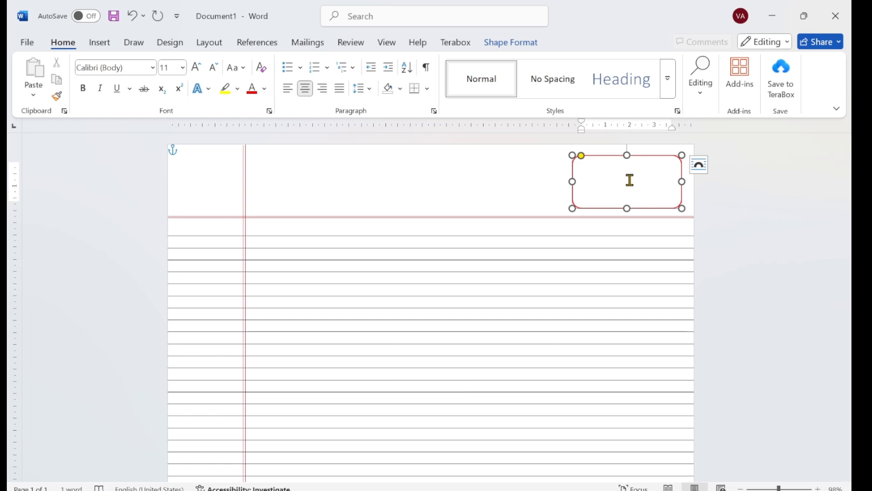
pyautogui.press('BackSpace')
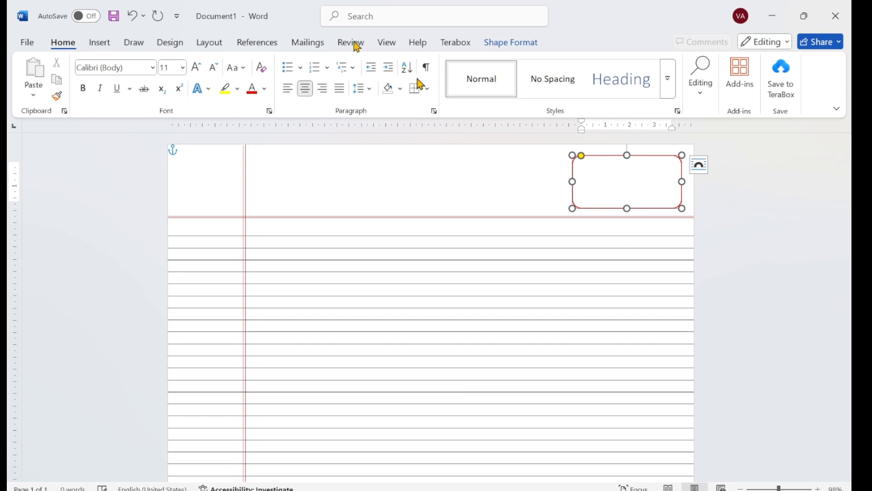
pyautogui.click(265, 91)
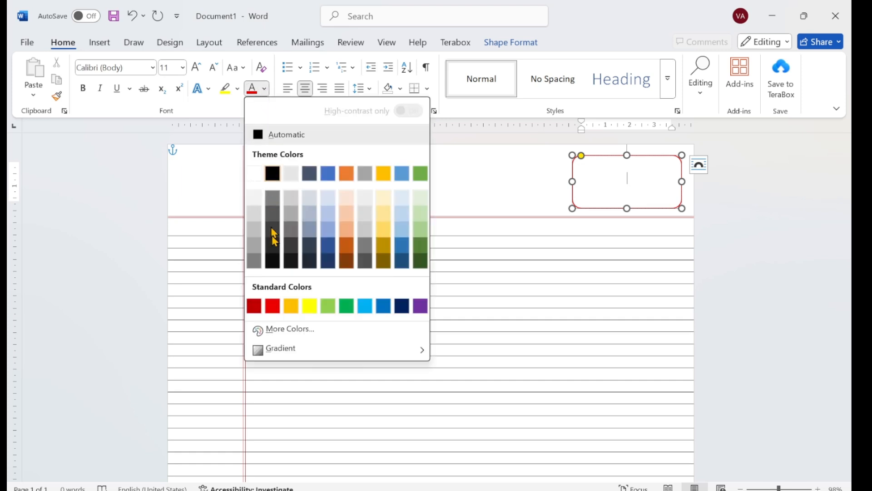
pyautogui.click(272, 307)
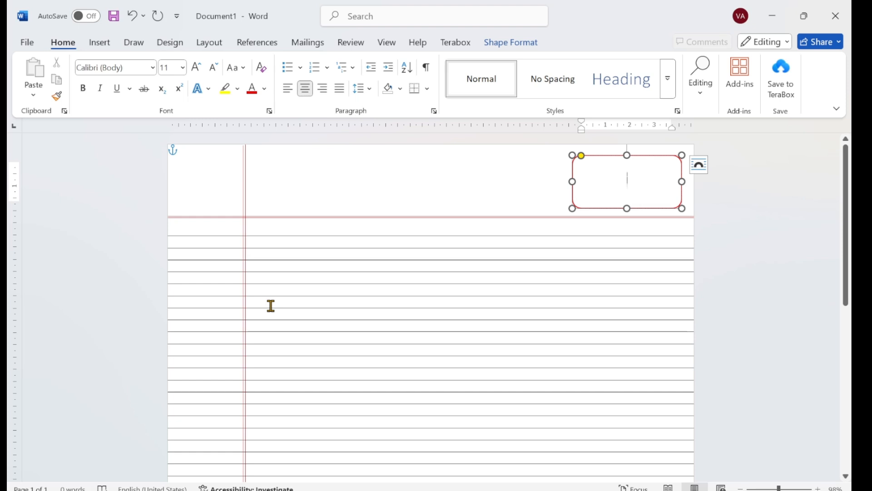
# Enter "Date" followed by a row of dots in the rounded rectangle and begin a new line below it.
pyautogui.write('Date')
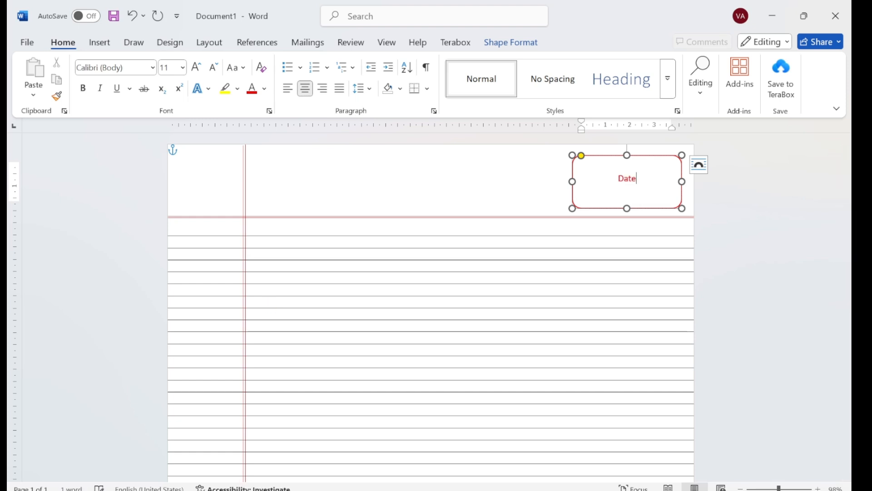
pyautogui.write(':')
pyautogui.press('BackSpace')
pyautogui.write('......................')
pyautogui.press('Return')
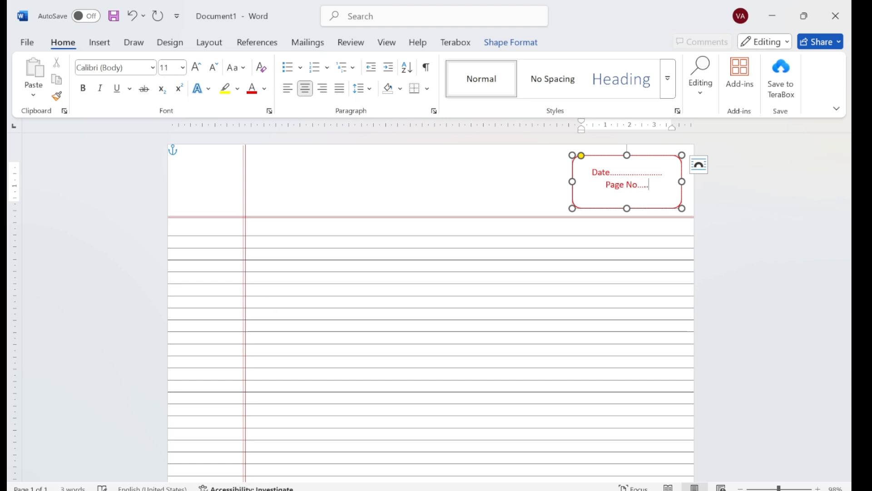
# Complete the "Page No" line with a row of dots and remove the space after paragraphs for all text in the rounded box.
pyautogui.write('.....')
pyautogui.press('BackSpace')
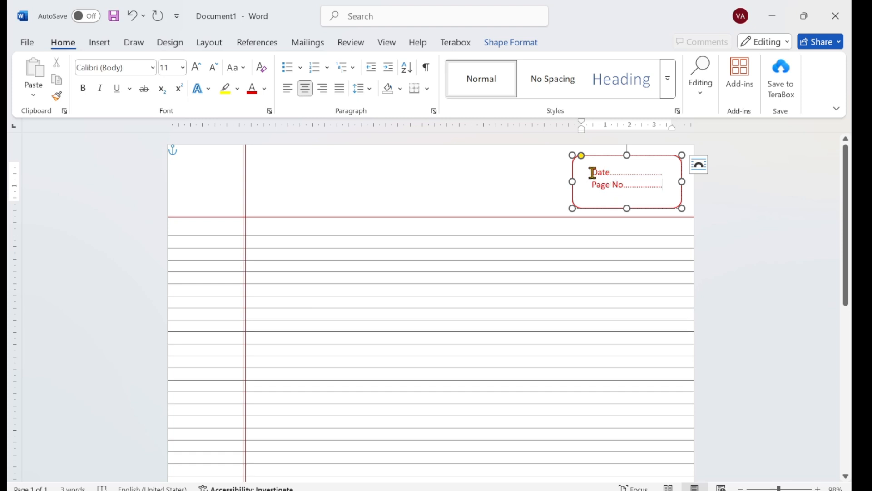
pyautogui.hotkey('ctrl', 'a')
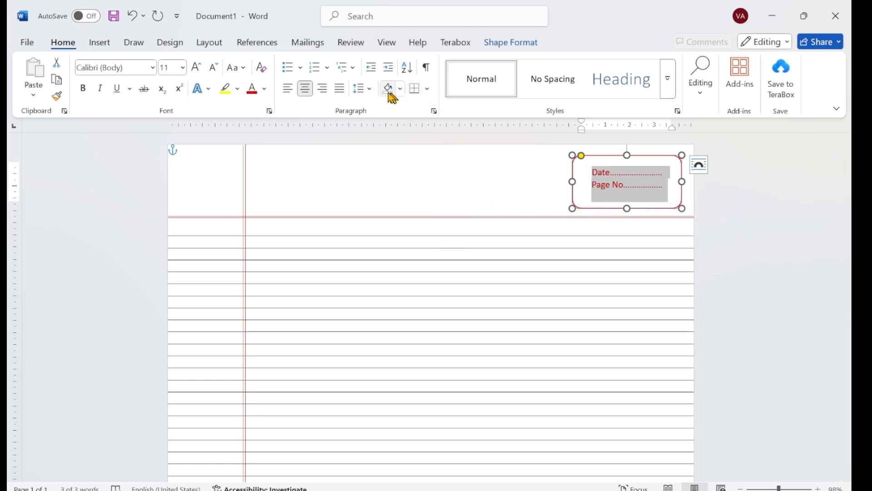
pyautogui.click(370, 90)
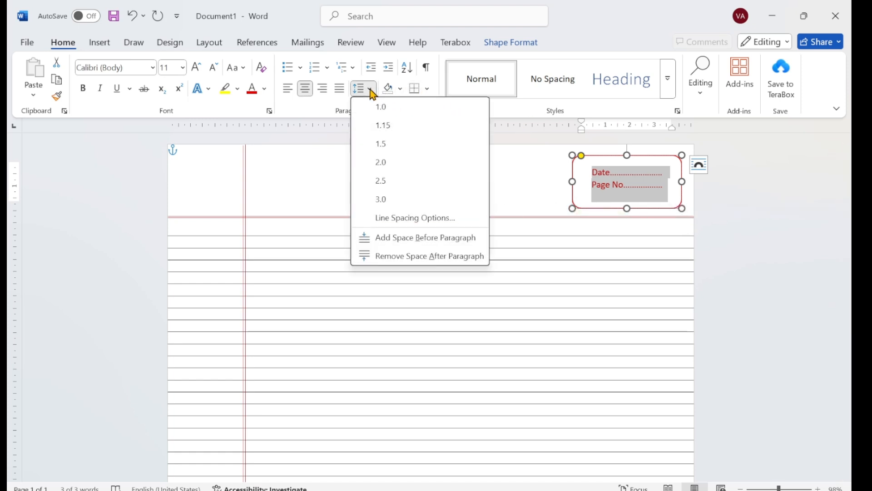
pyautogui.click(424, 257)
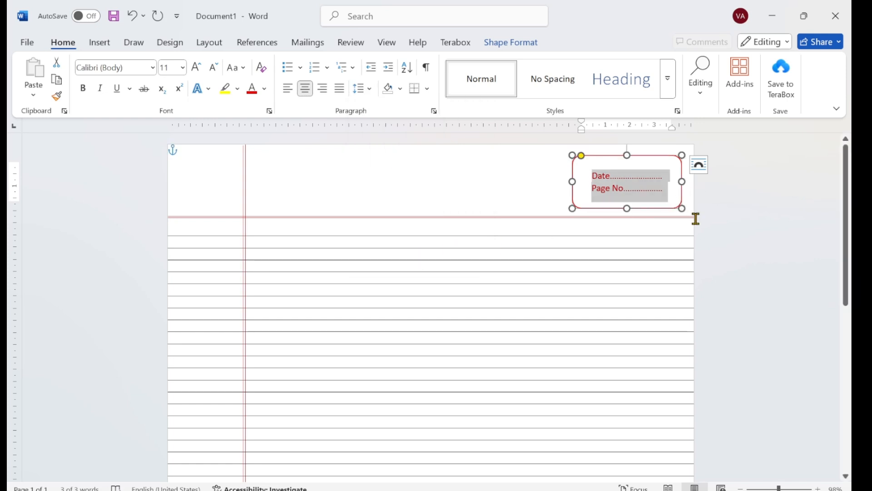
pyautogui.click(667, 242)
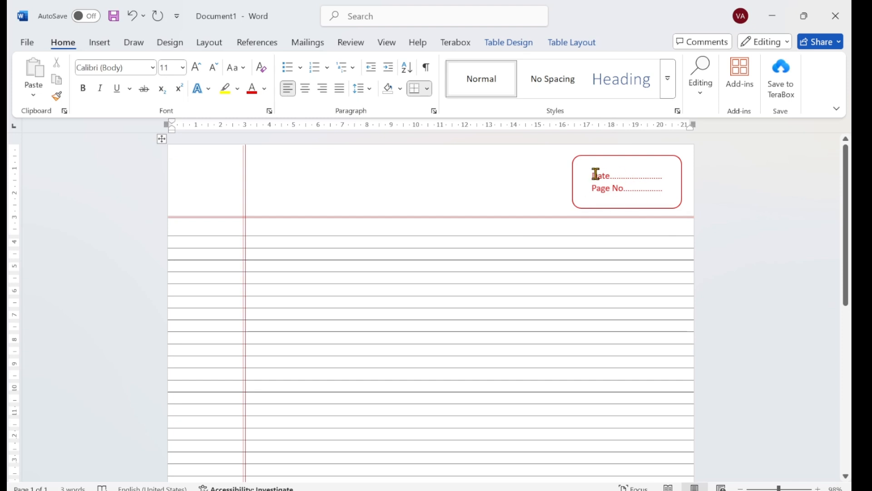
# Reduce the height of the rounded date and page number box slightly from its lower edge and deselect it.
pyautogui.click(678, 204)
pyautogui.moveTo(683, 208); pyautogui.dragTo(683, 199)
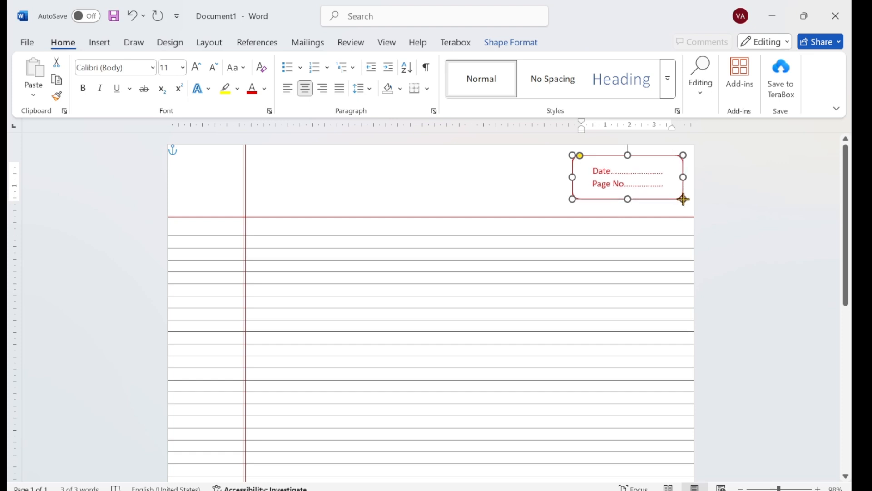
pyautogui.press('Escape')
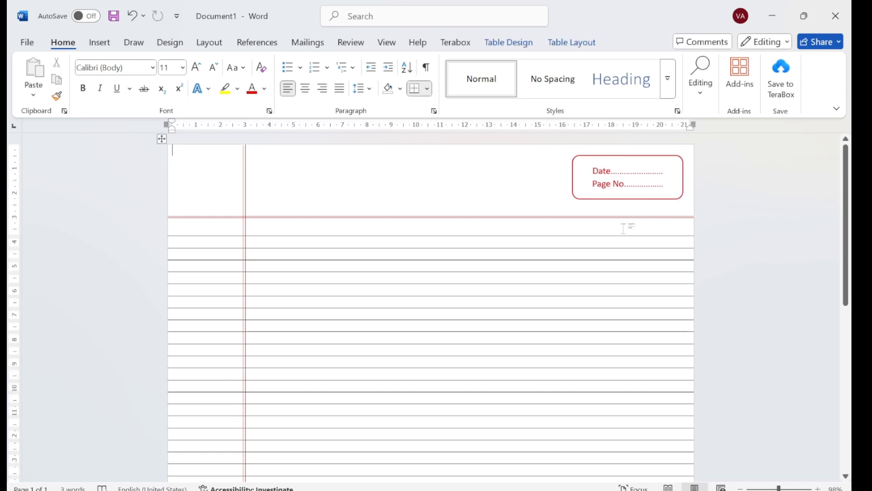
# Examine the ruled lines, margin lines and date box over the whole page, including in the print preview.
pyautogui.scroll(-10, 416, 357)
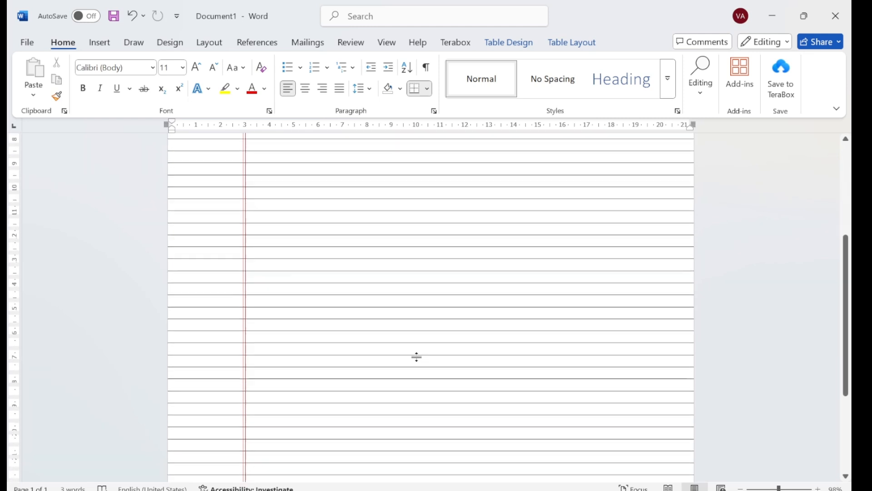
pyautogui.scroll(10, 416, 356)
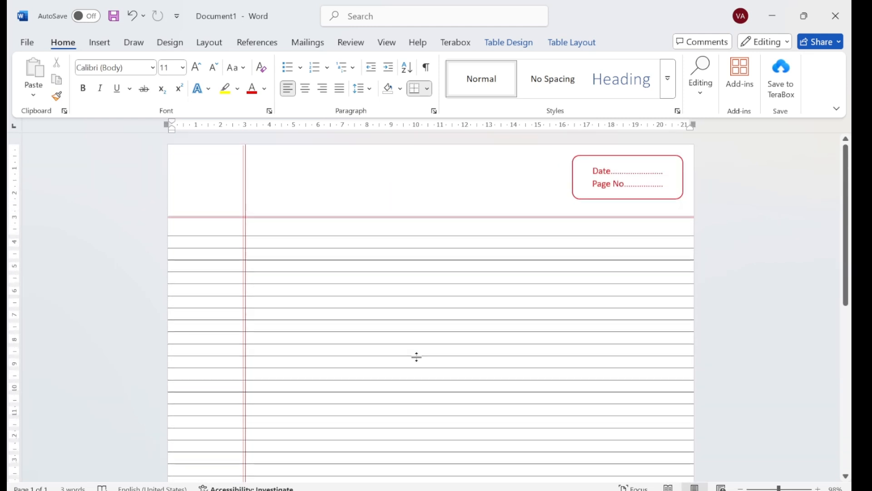
pyautogui.keyDown('ctrl'); pyautogui.scroll(-3, 416, 356); pyautogui.keyUp('ctrl')
pyautogui.scroll(-5, 417, 357)
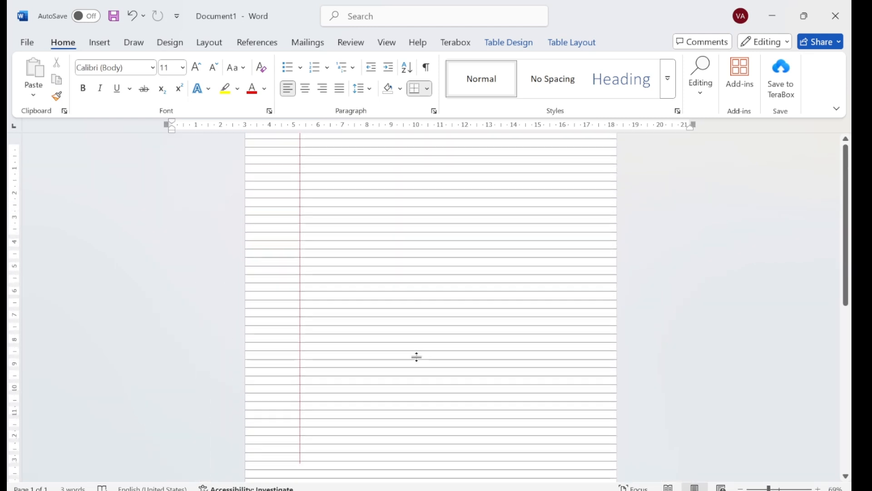
pyautogui.scroll(5, 417, 356)
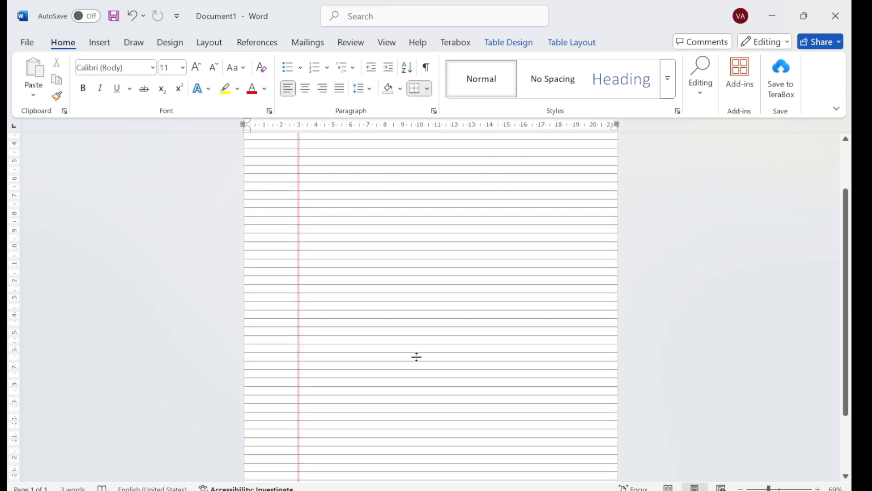
pyautogui.keyDown('ctrl'); pyautogui.scroll(1, 416, 357); pyautogui.keyUp('ctrl')
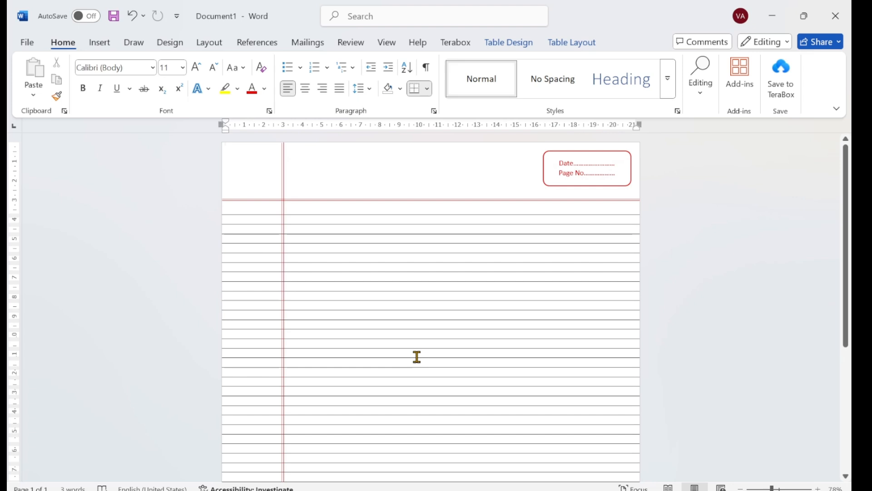
pyautogui.hotkey('ctrl', 'p')
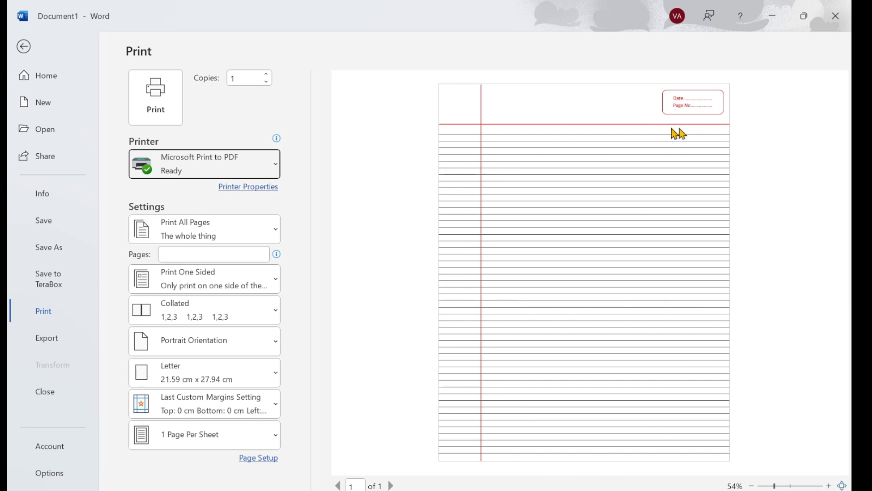
pyautogui.click(23, 47)
pyautogui.scroll(-3, 367, 305)
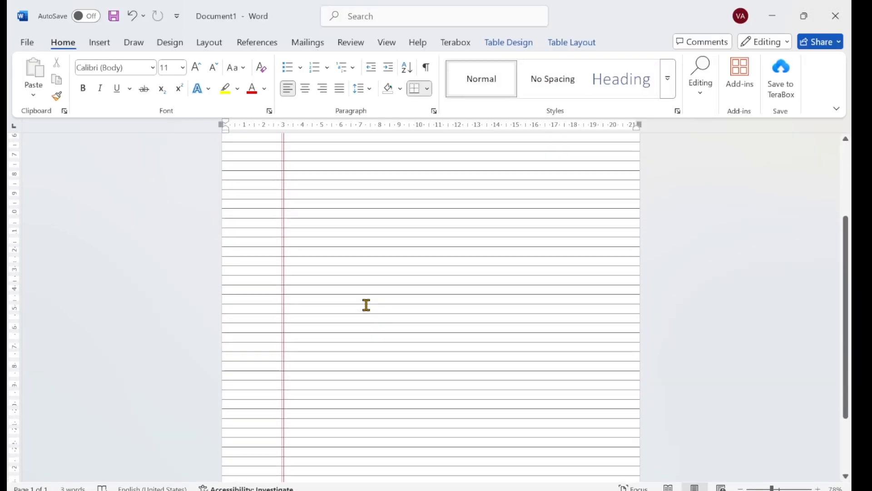
pyautogui.scroll(3, 366, 305)
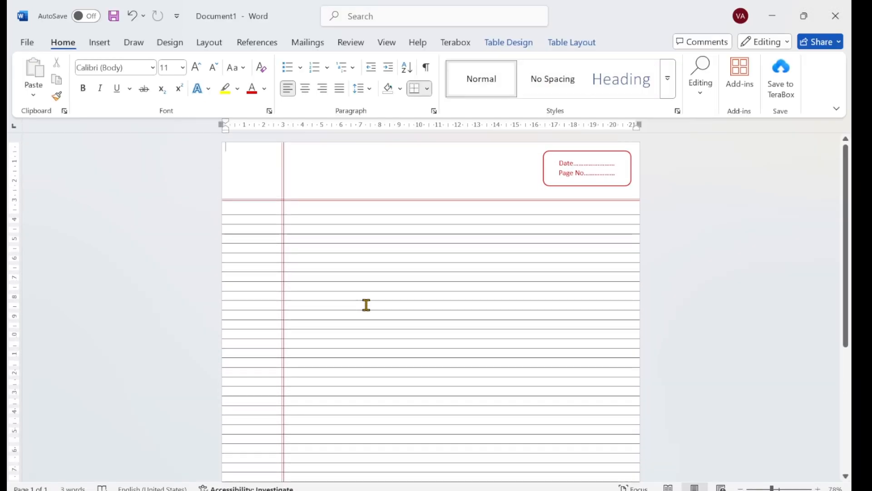